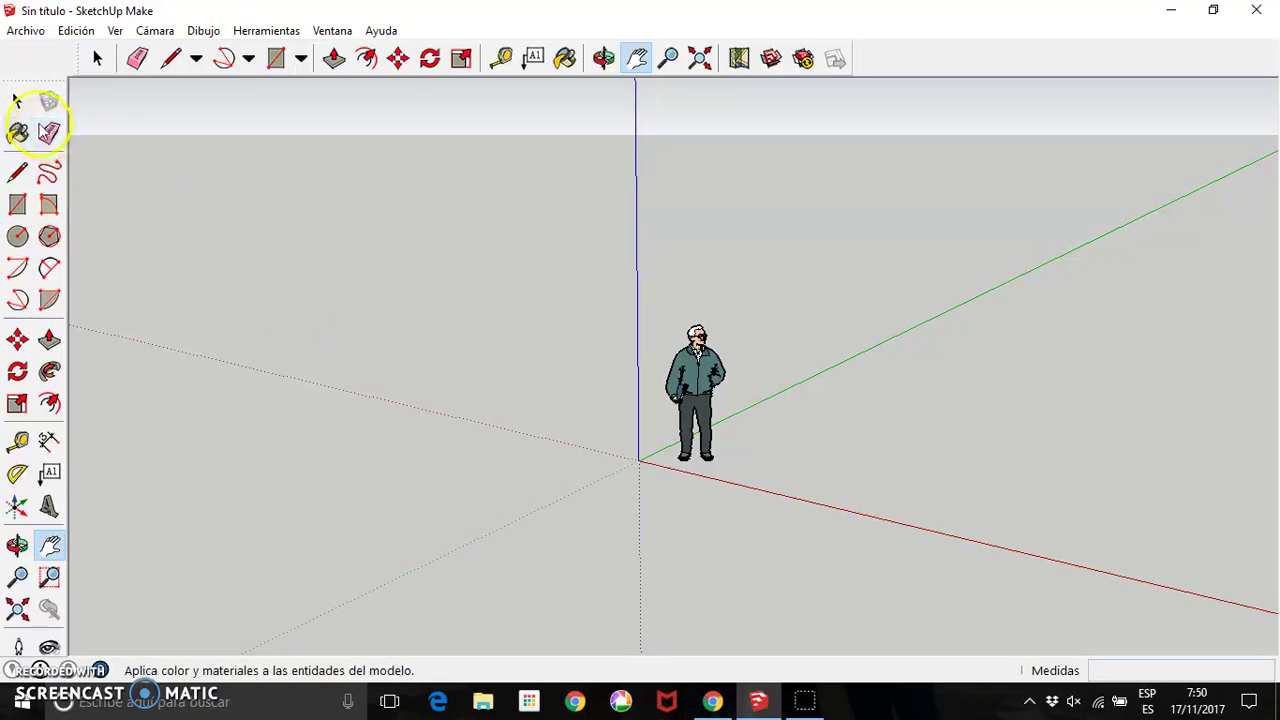
# - Delete the person figure and draw a 5000 × 5000 mm square at the origin
pyautogui.click(704, 380)
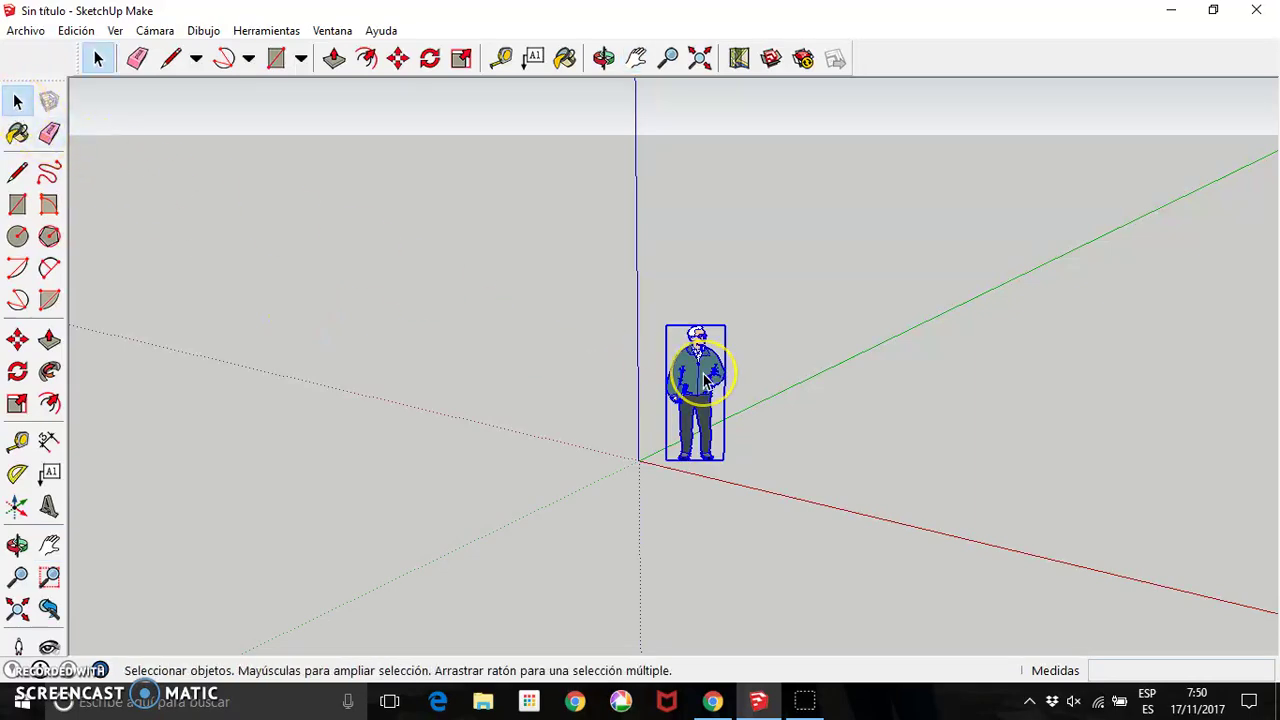
pyautogui.press('Delete')
pyautogui.click(17, 204)
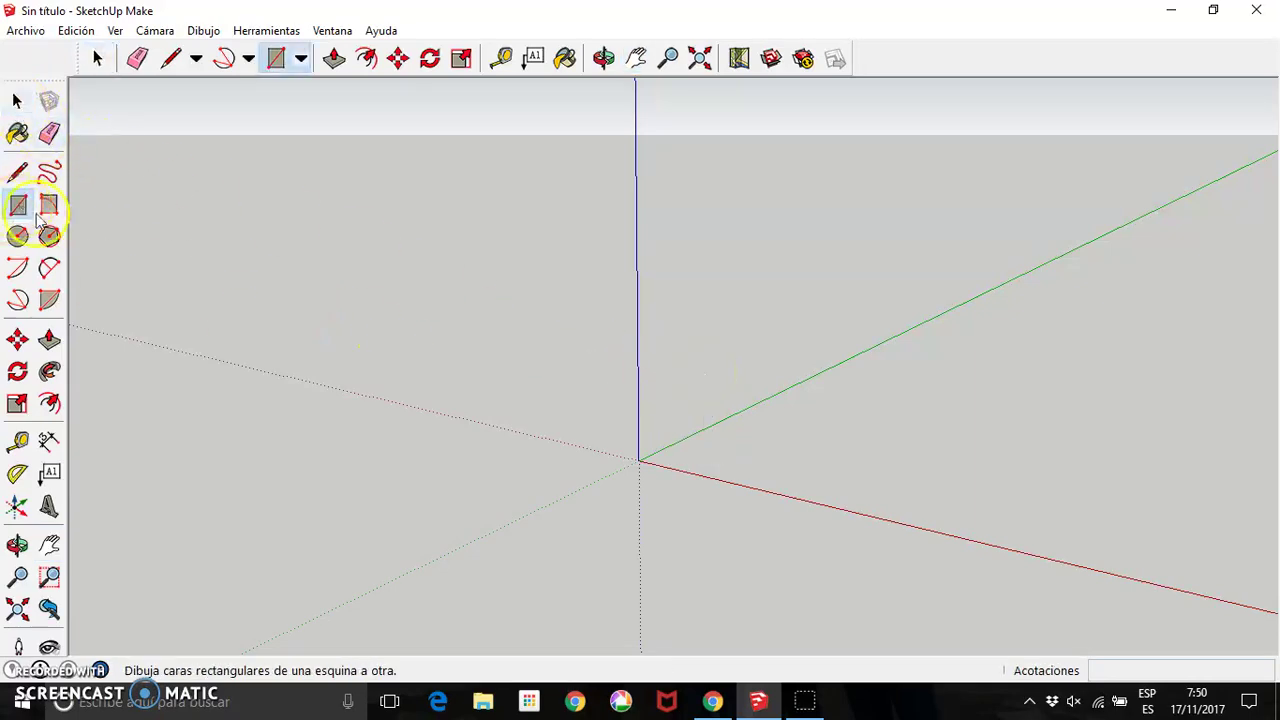
pyautogui.click(638, 460)
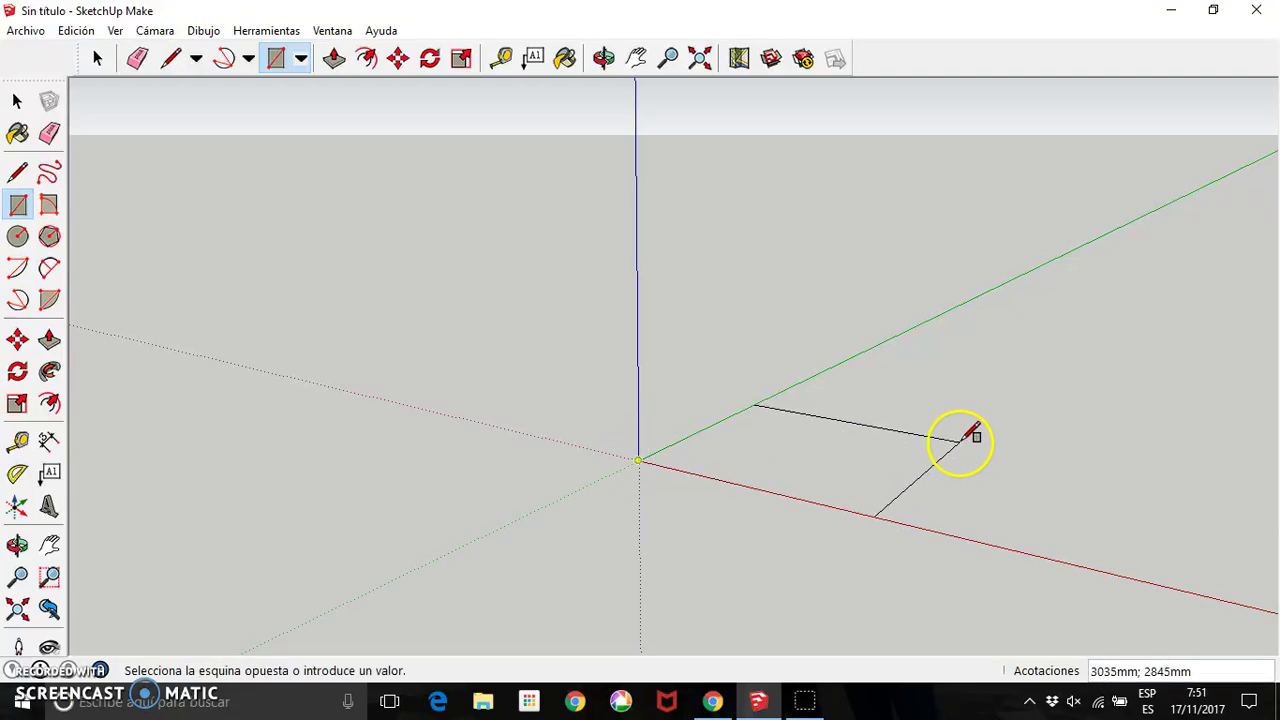
pyautogui.click(938, 436)
pyautogui.write('5000;5000')
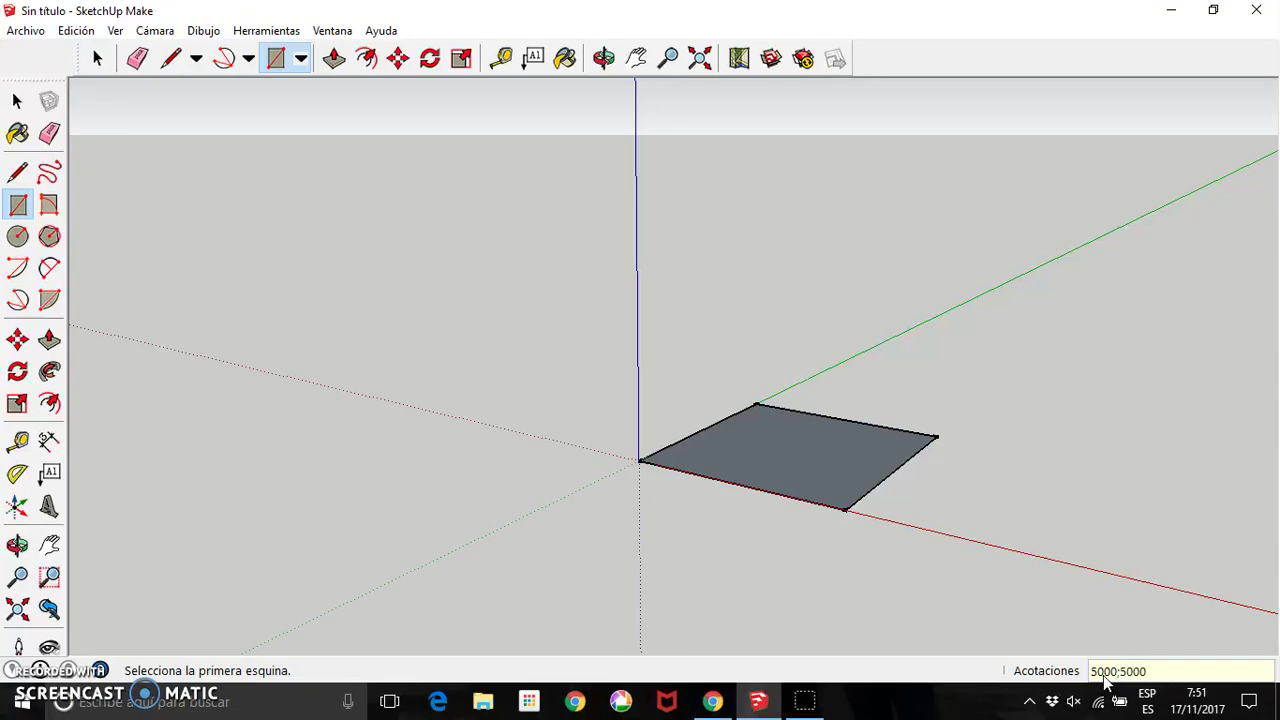
pyautogui.press('Return')
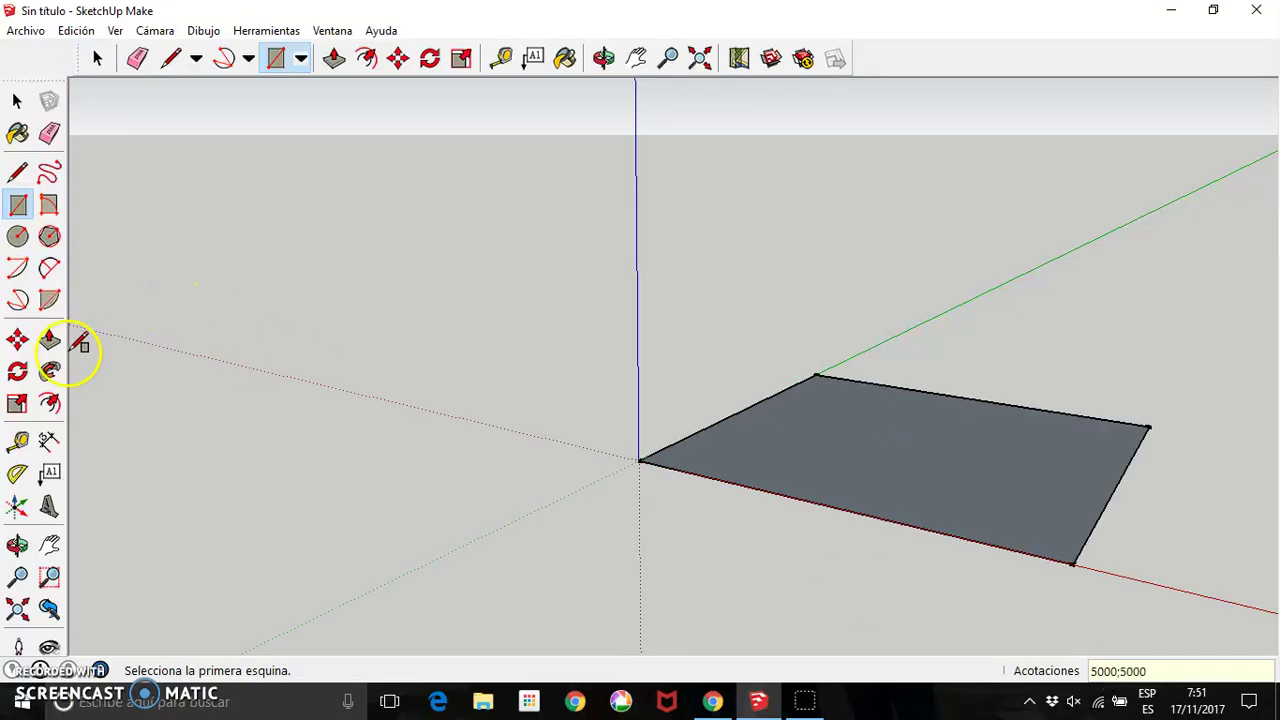
# - Push/pull the square up 5000 mm into a cube and frame it in view
pyautogui.click(49, 340)
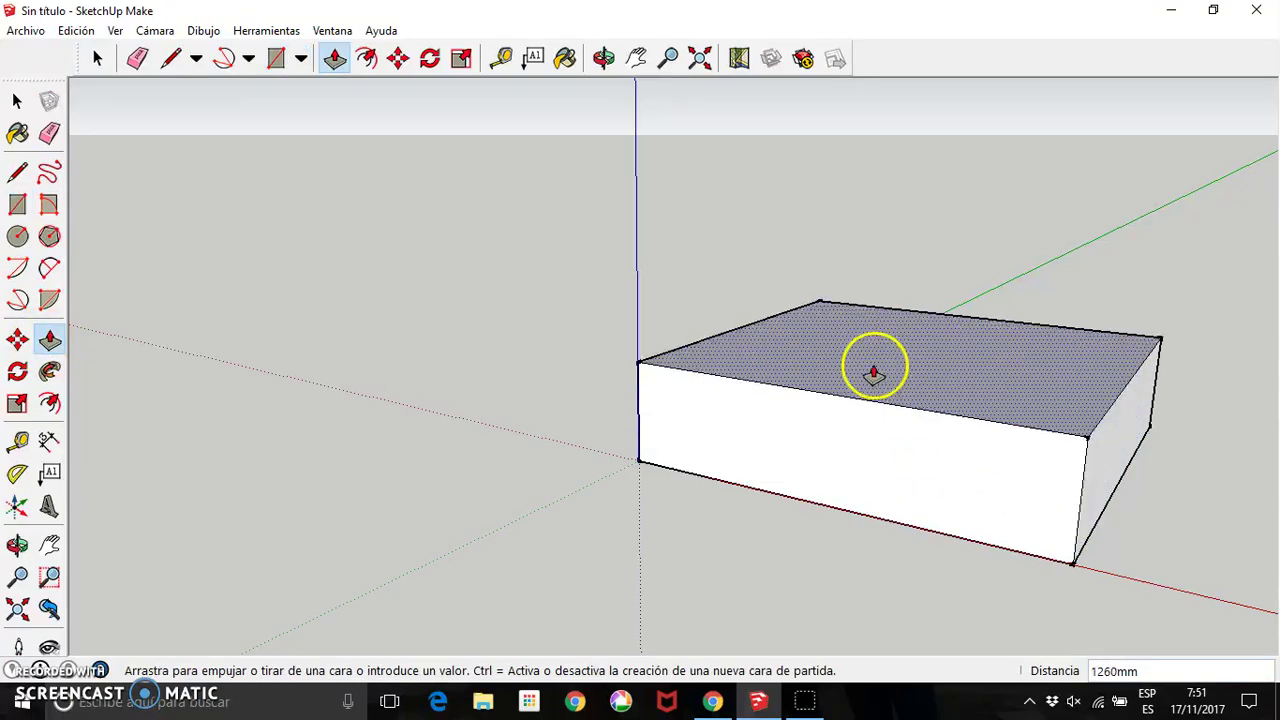
pyautogui.moveTo(890, 470); pyautogui.dragTo(874, 365)
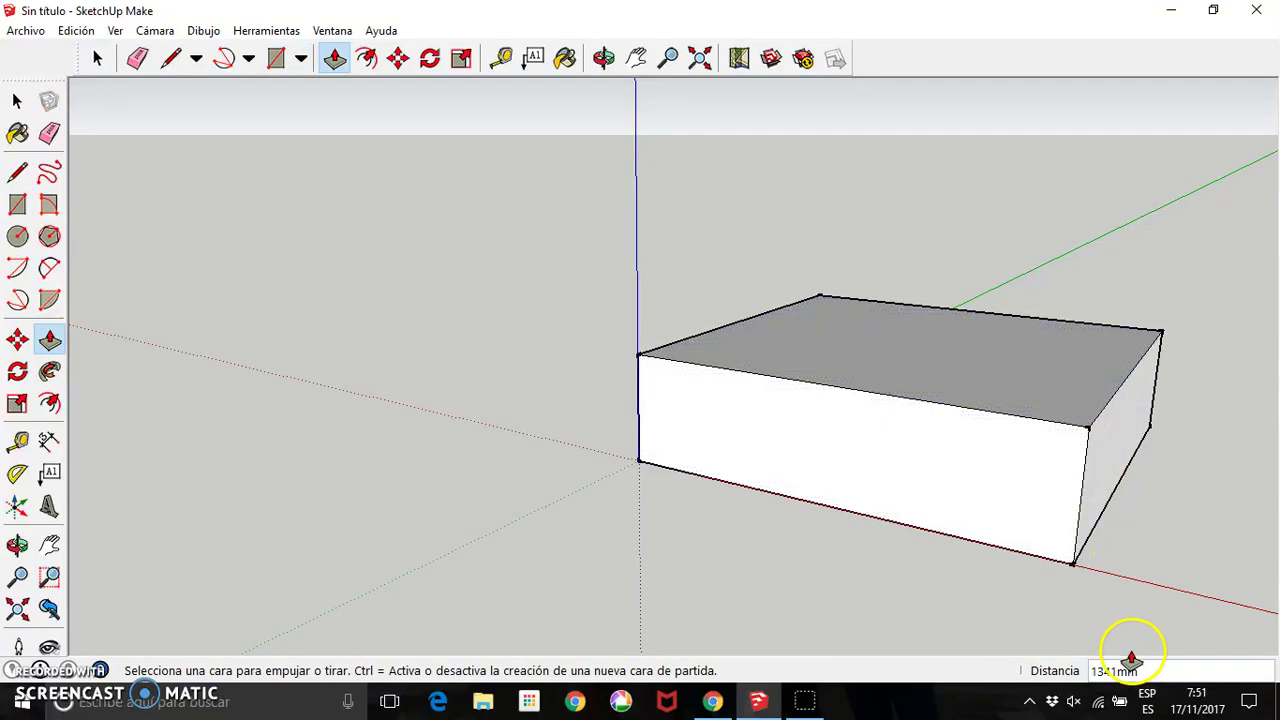
pyautogui.write('5000')
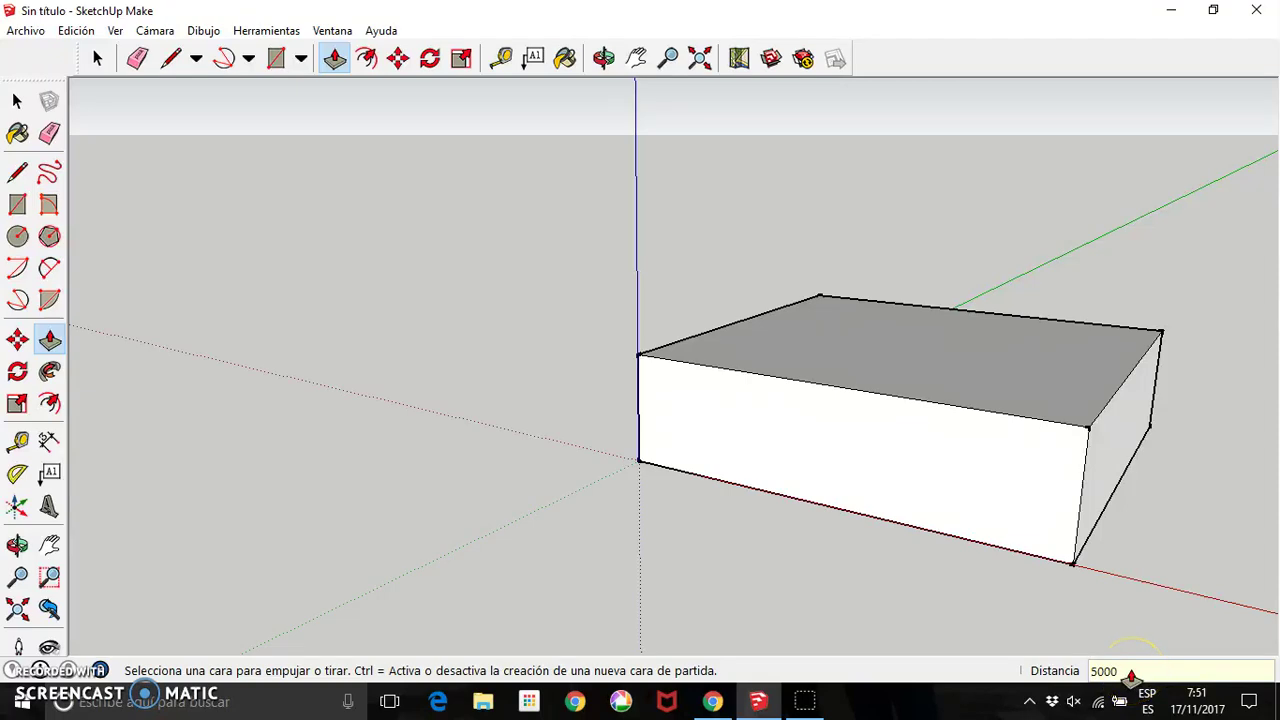
pyautogui.press('Return')
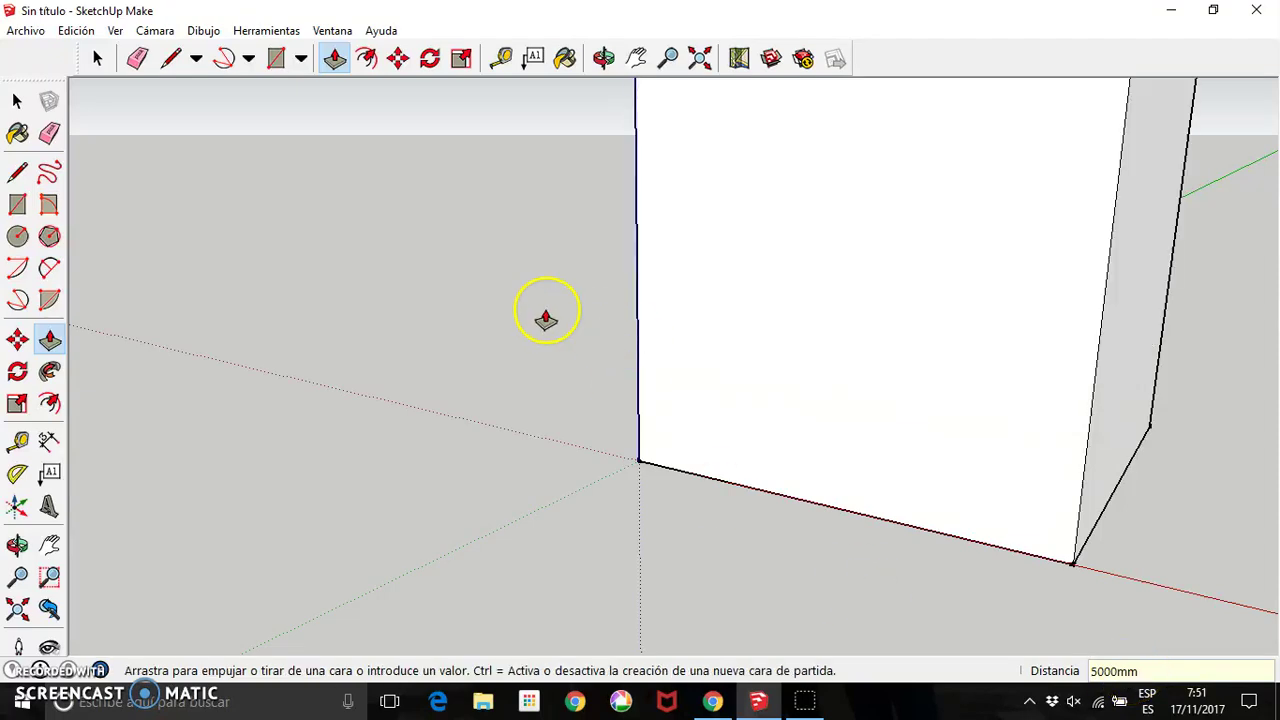
pyautogui.click(637, 58)
pyautogui.moveTo(652, 306); pyautogui.dragTo(514, 323)
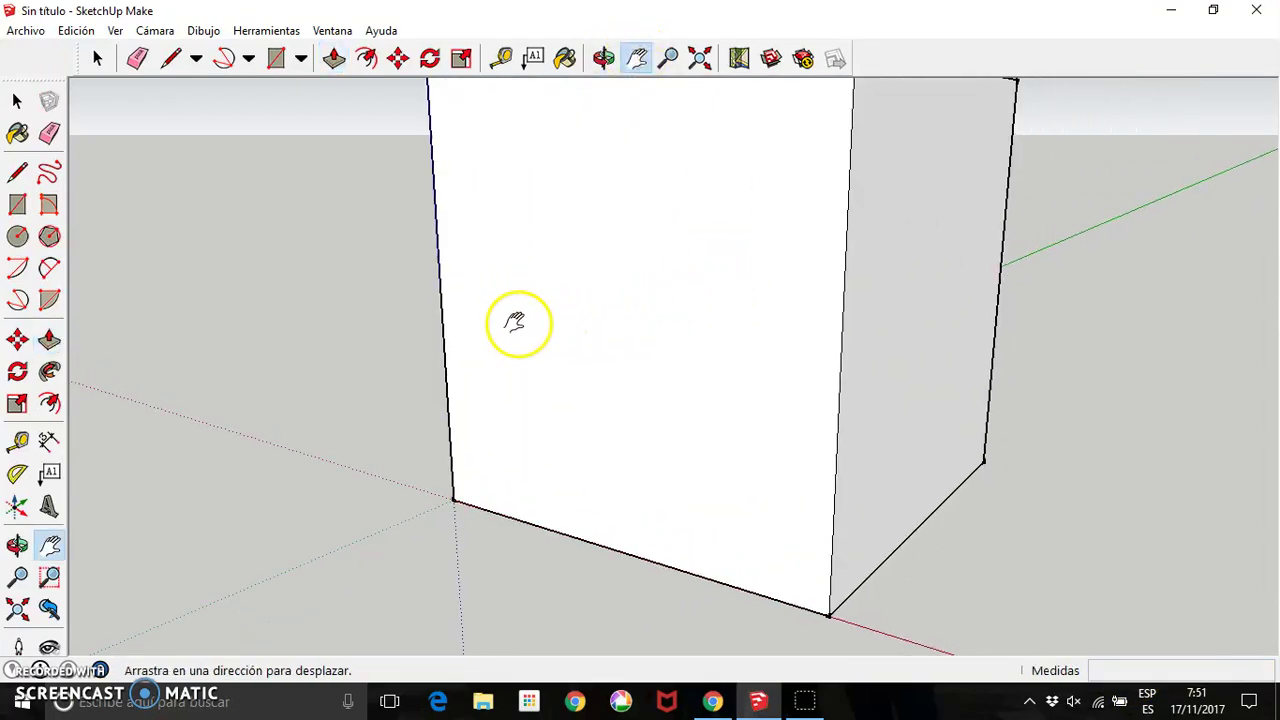
pyautogui.scroll(-3, 510, 320)
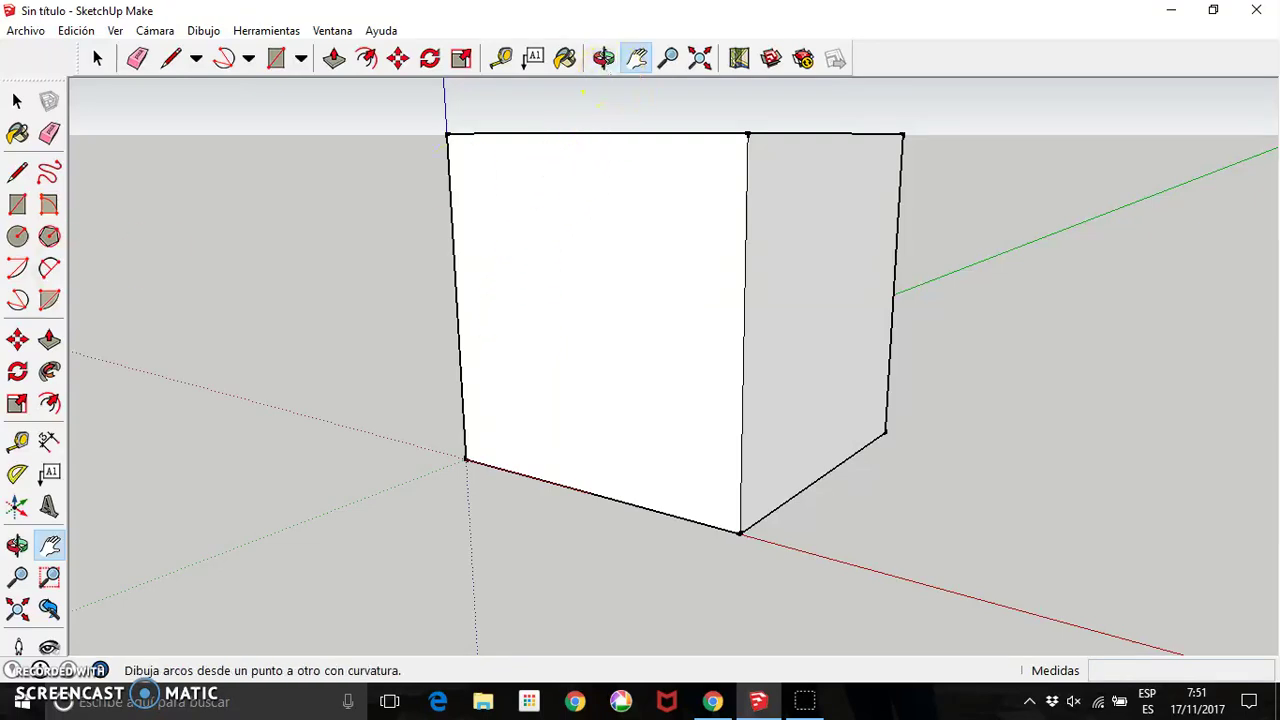
# - Place four vertical guides 1000 mm apart across the cube's front face
pyautogui.click(18, 441)
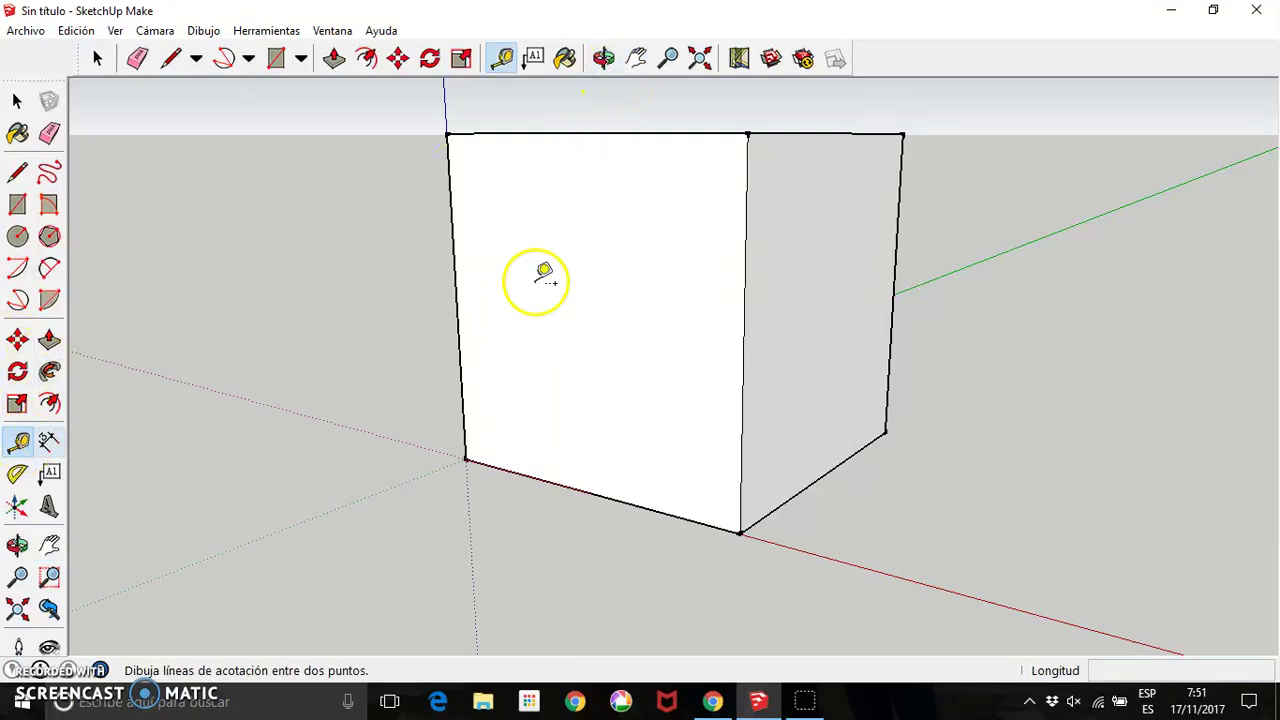
pyautogui.click(745, 199)
pyautogui.write('1000')
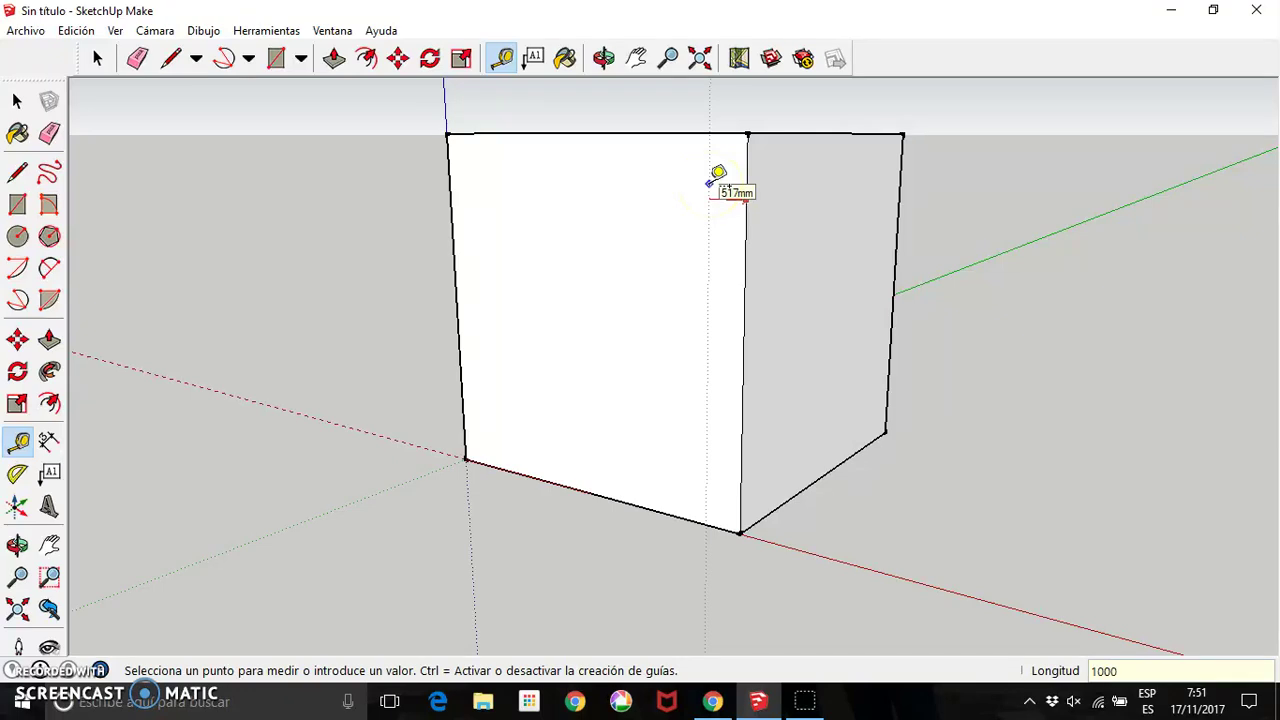
pyautogui.press('Return')
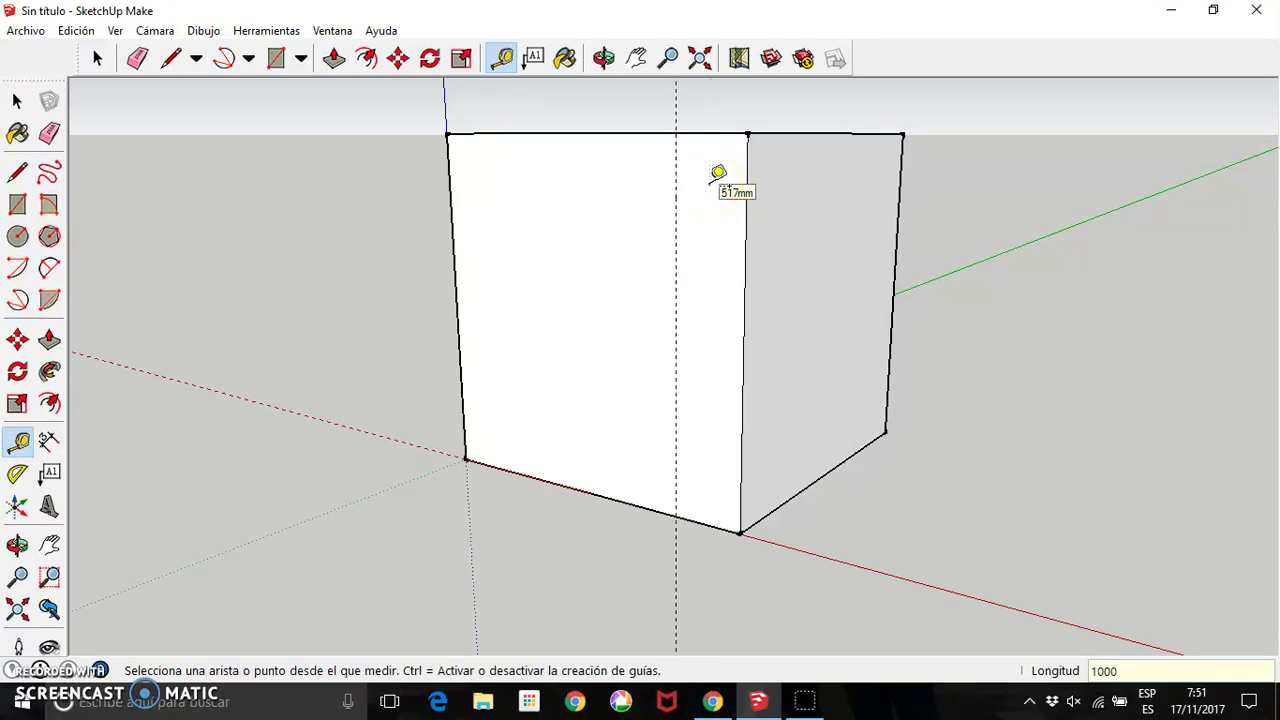
pyautogui.click(675, 176)
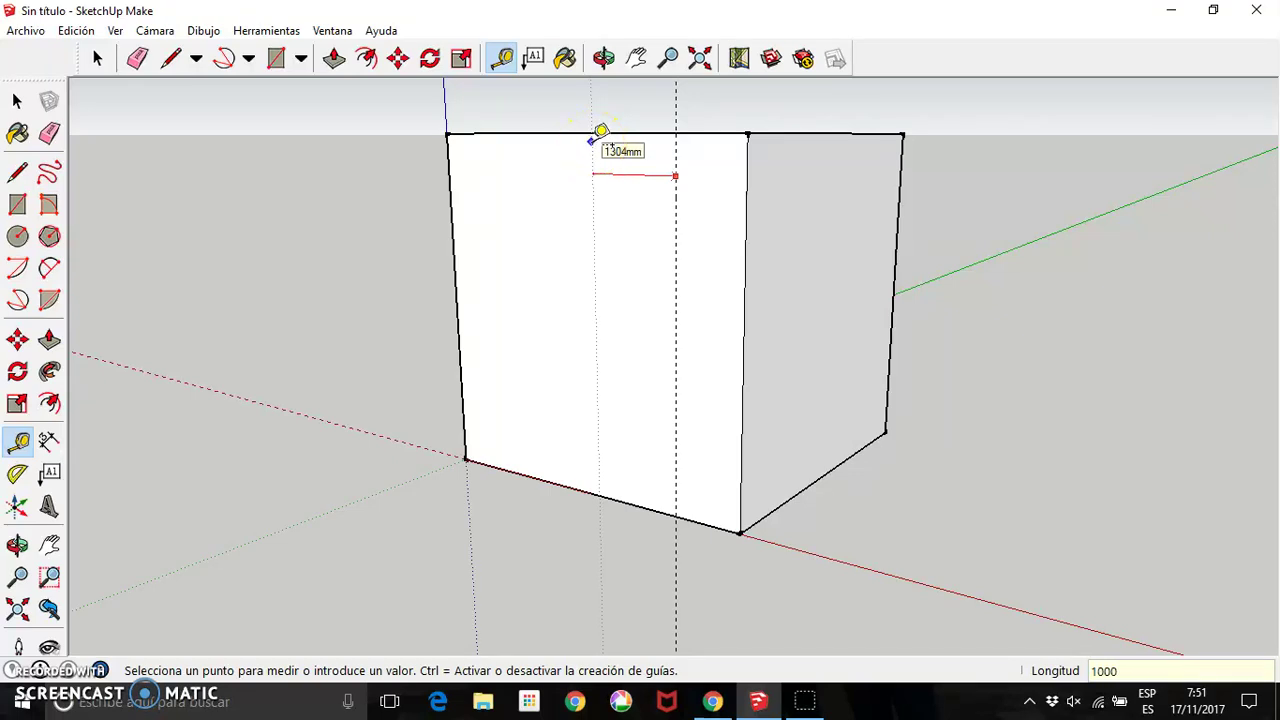
pyautogui.press('Return')
pyautogui.click(610, 156)
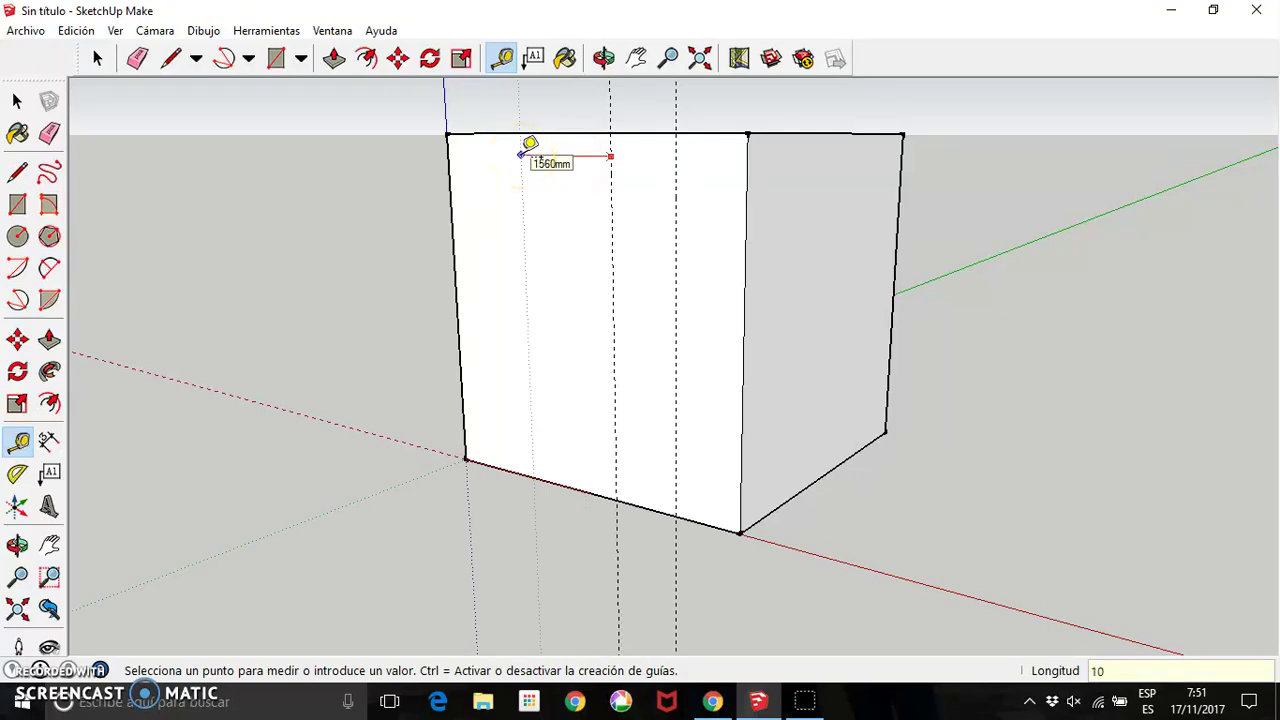
pyautogui.press('Return')
pyautogui.click(551, 166)
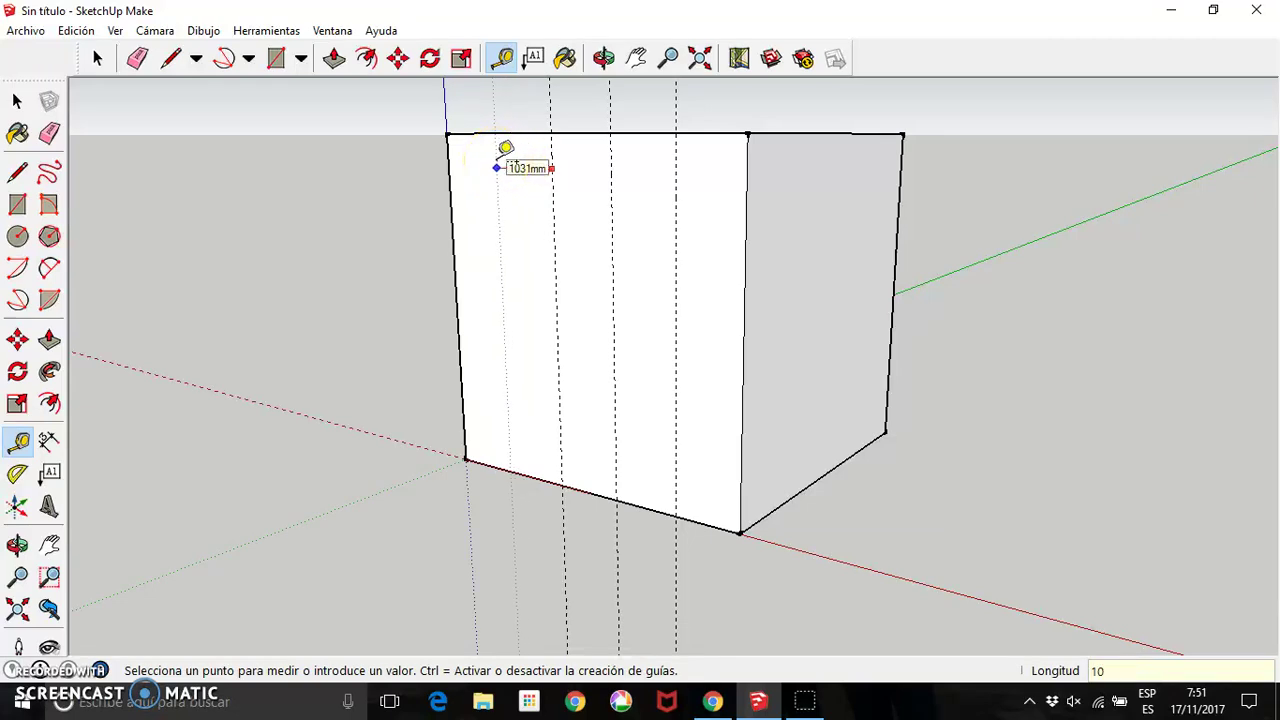
pyautogui.press('Return')
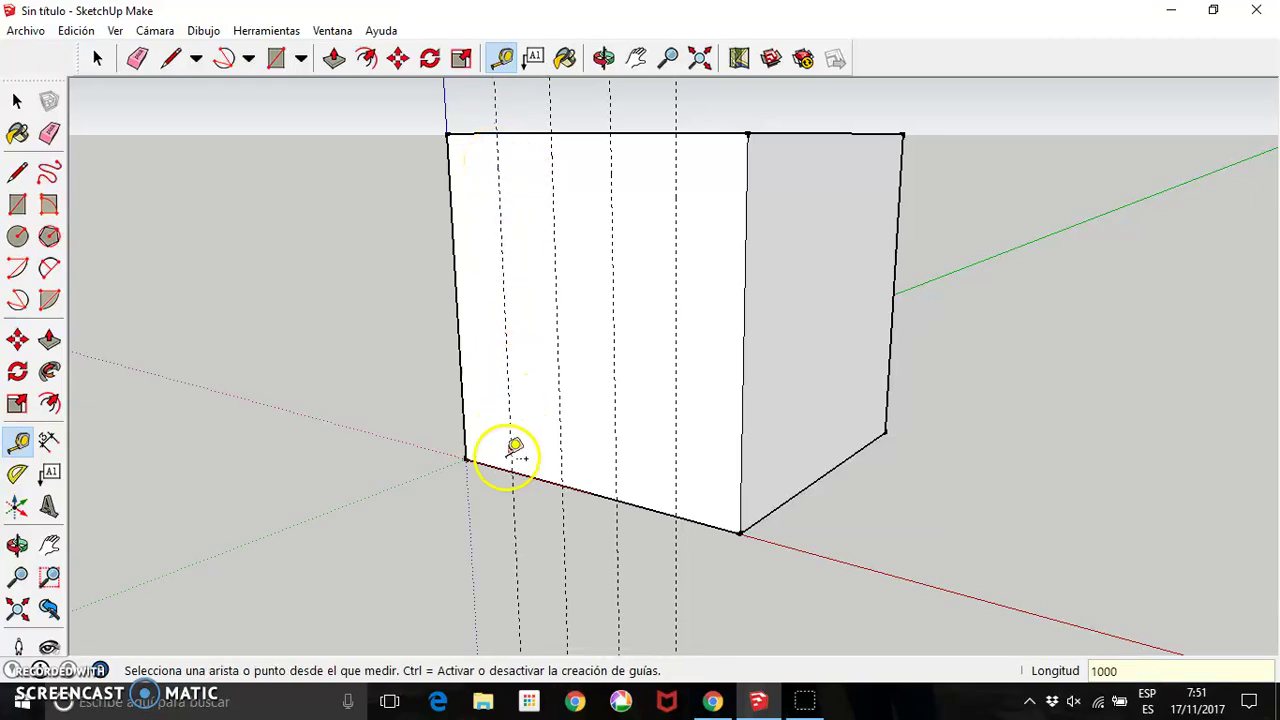
# - Add four horizontal guides 1000 mm apart up the front face
pyautogui.click(501, 468)
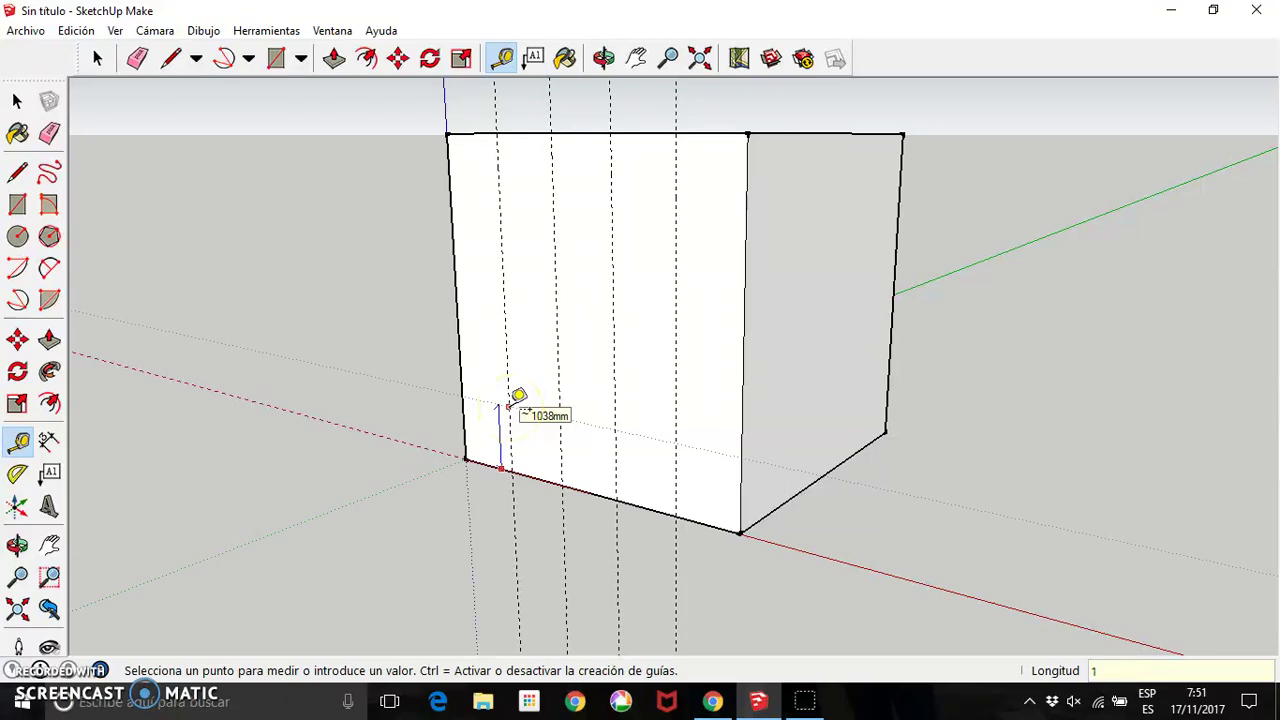
pyautogui.write('00')
pyautogui.press('Return')
pyautogui.click(494, 405)
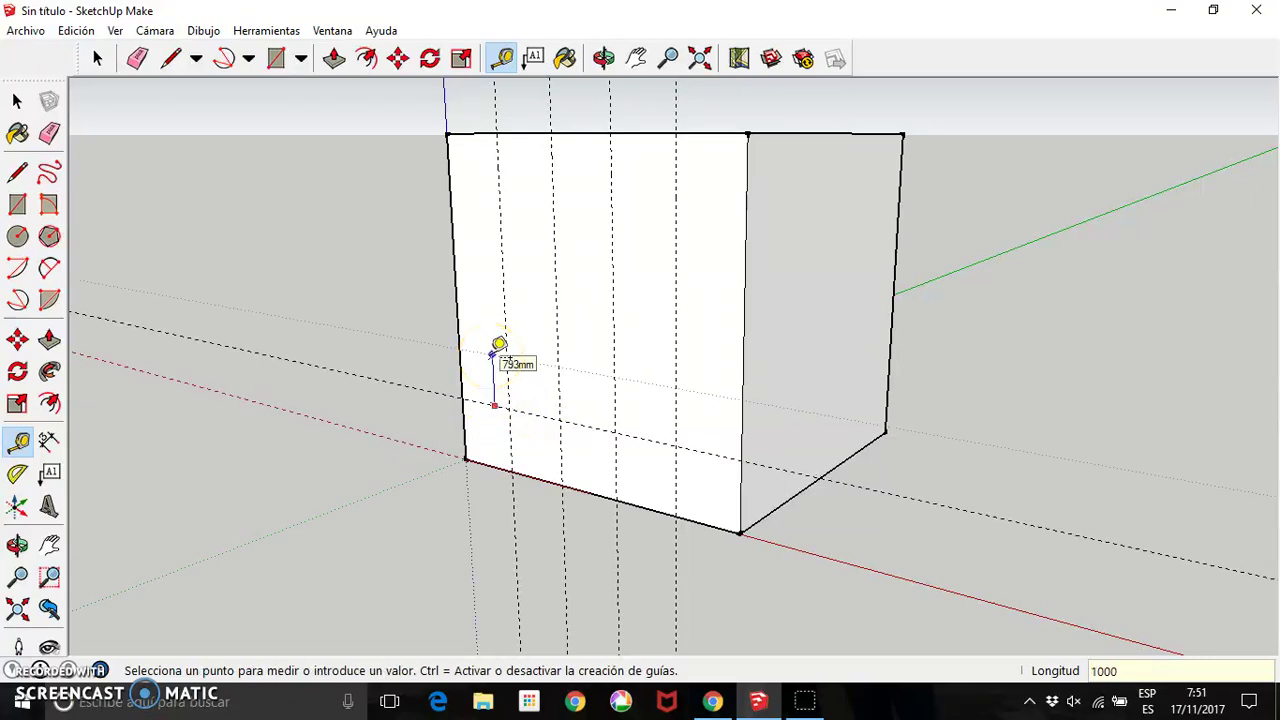
pyautogui.click(498, 346)
pyautogui.click(489, 340)
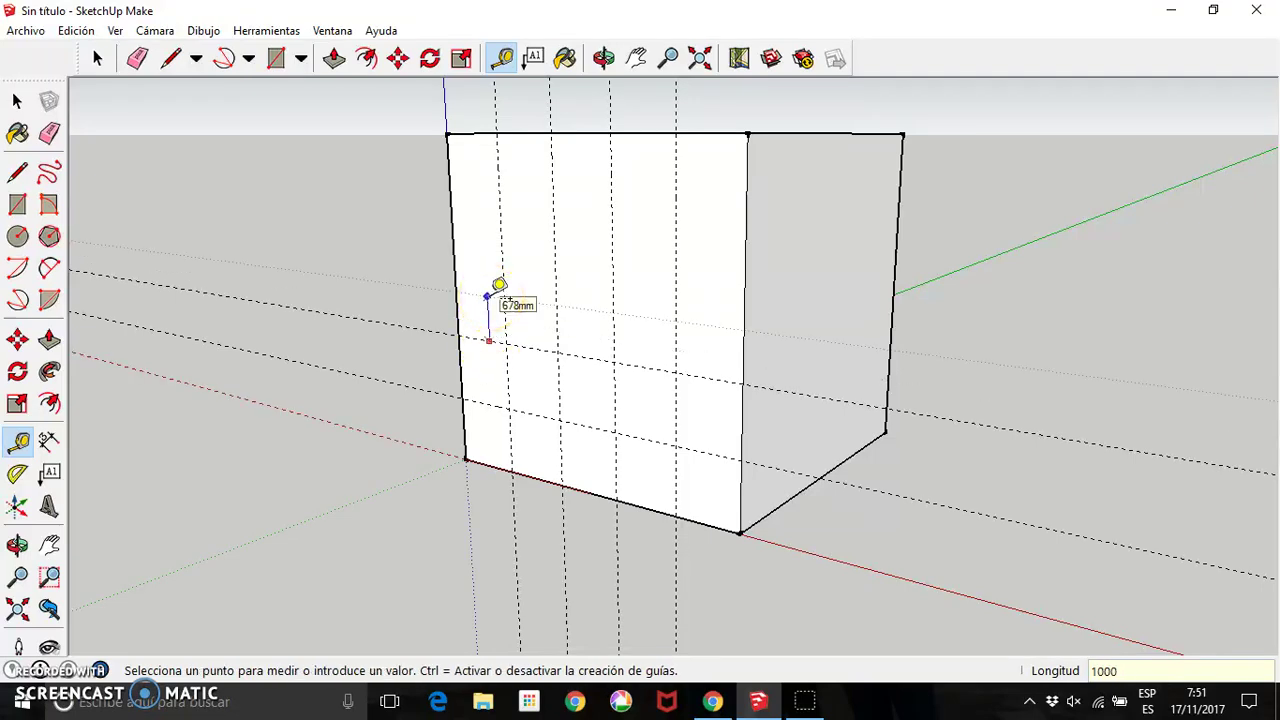
pyautogui.click(499, 285)
pyautogui.click(490, 272)
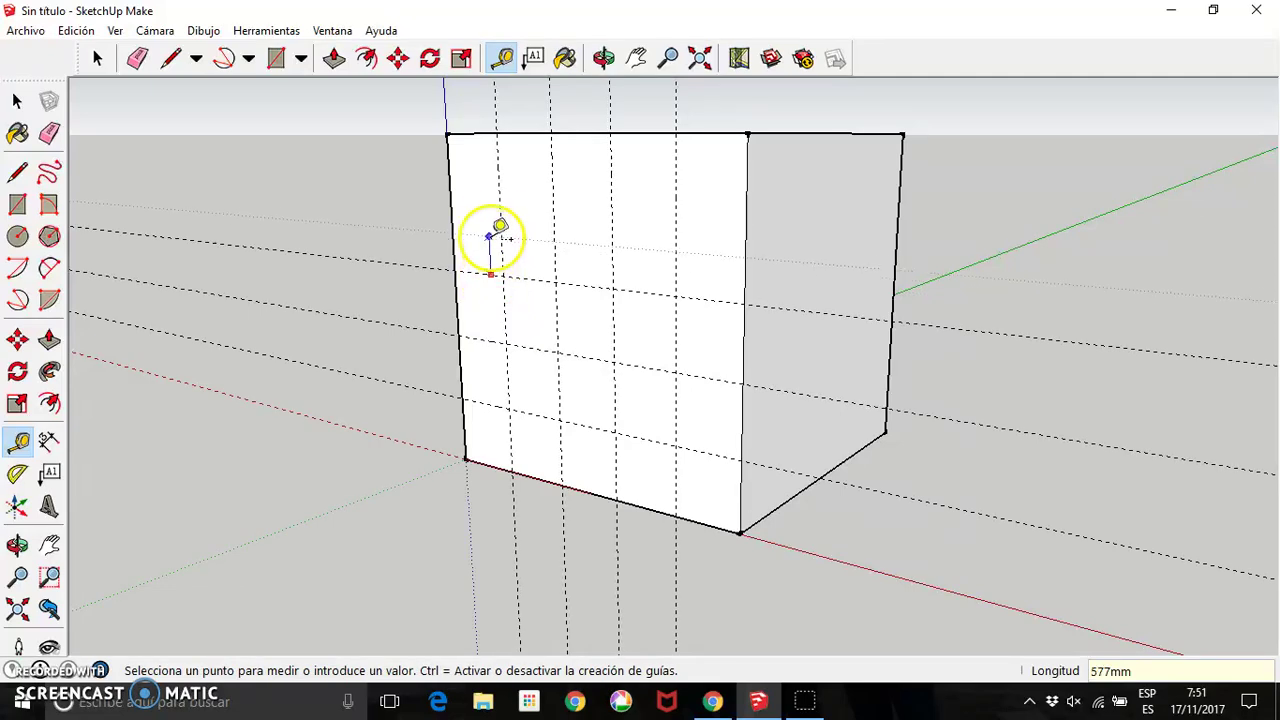
pyautogui.write('1000')
pyautogui.click(500, 216)
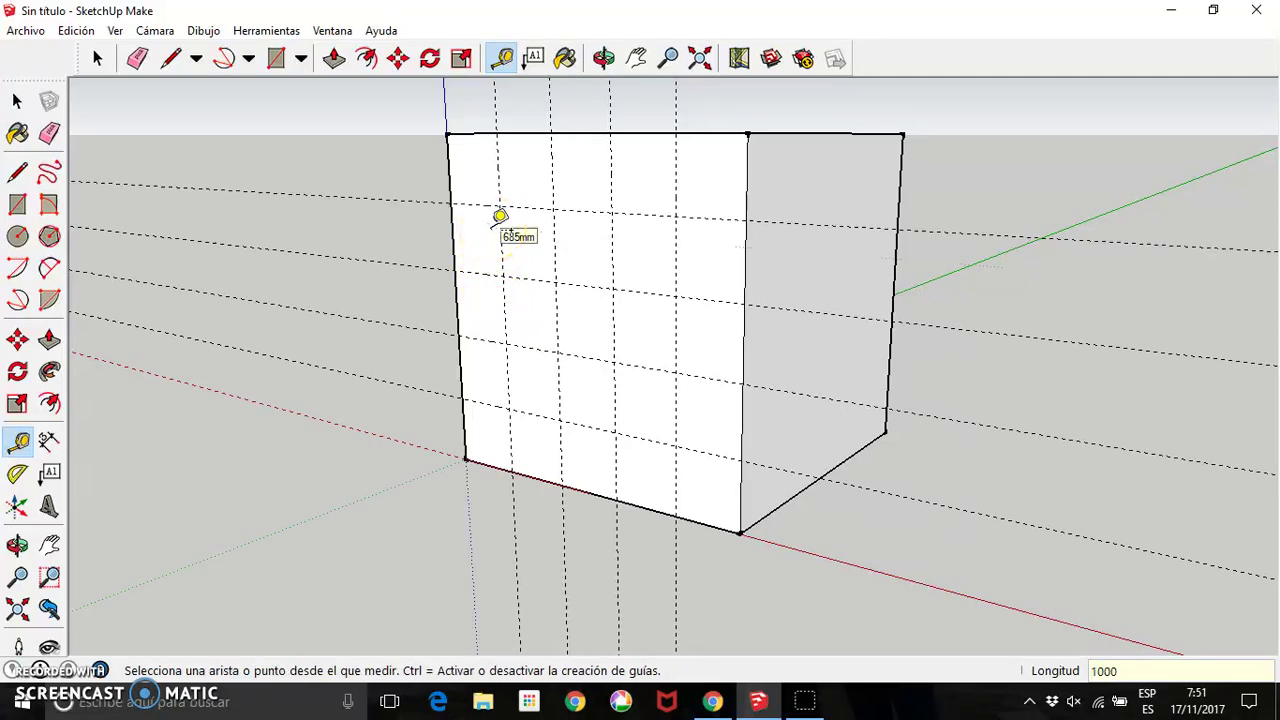
# - Outline the upper block between the guides and push it 5000 mm away, leaving an L shape
pyautogui.click(18, 205)
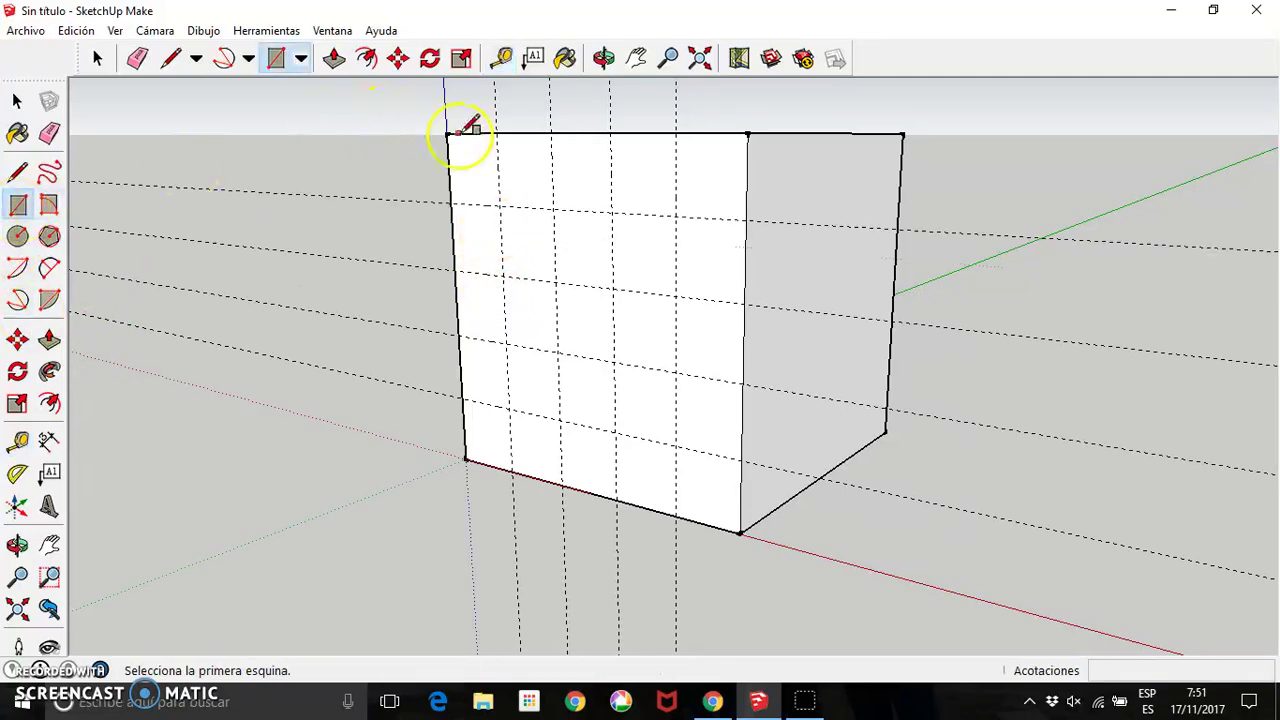
pyautogui.click(496, 133)
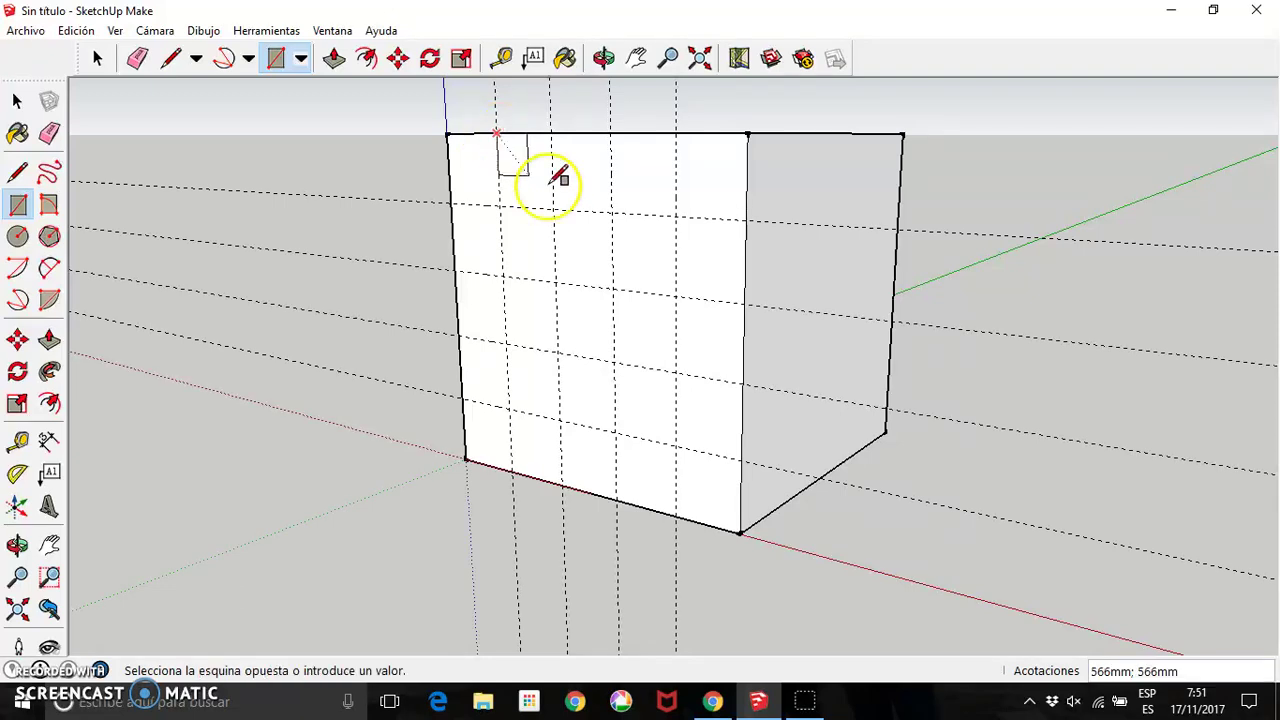
pyautogui.click(741, 459)
pyautogui.click(49, 340)
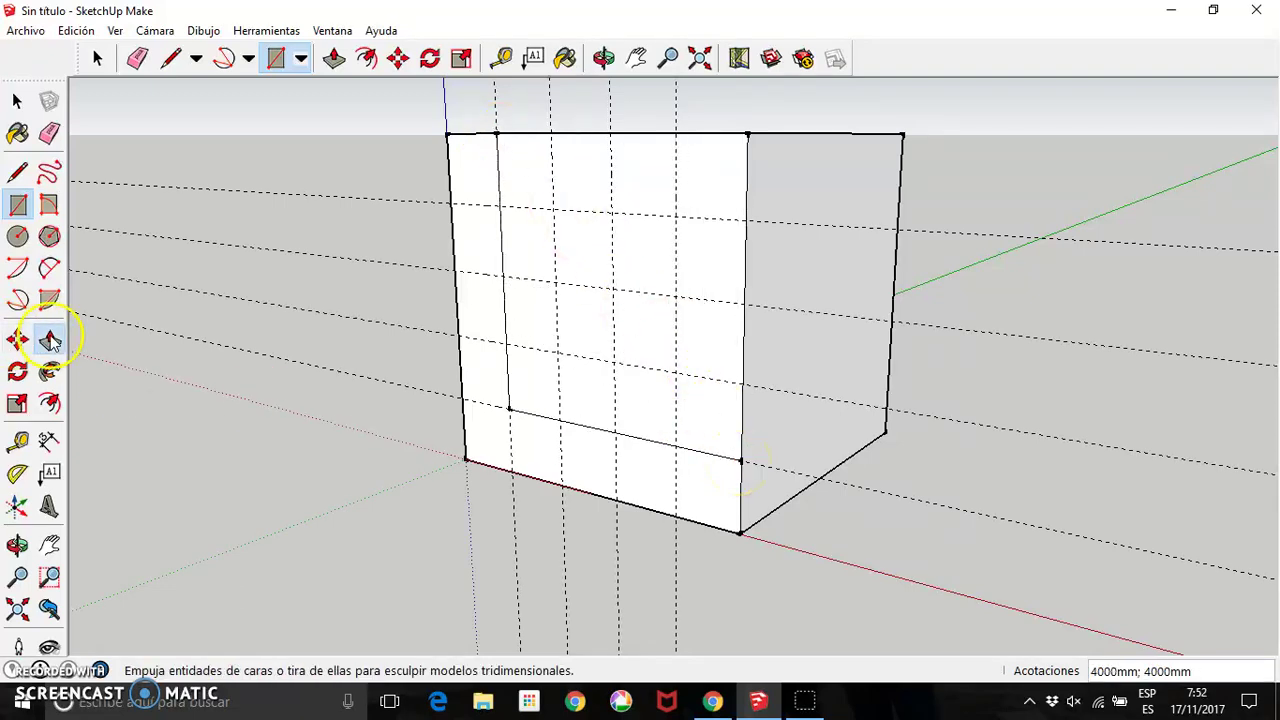
pyautogui.click(632, 322)
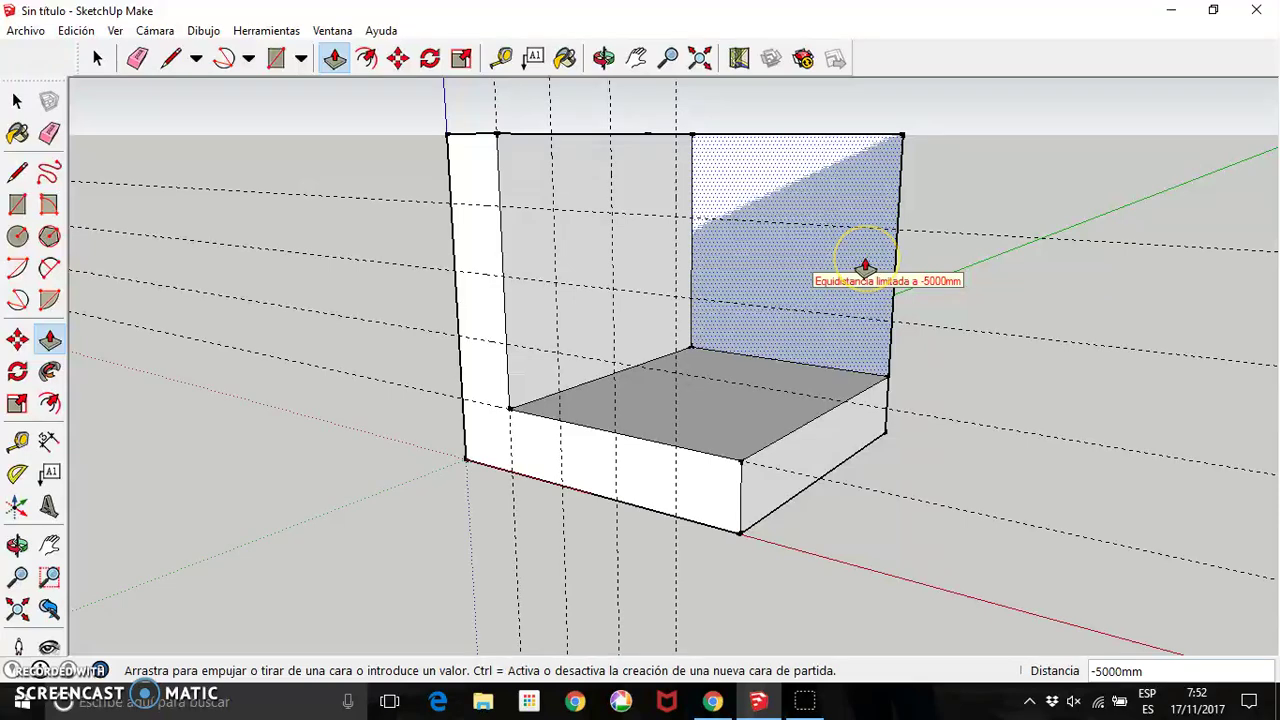
pyautogui.click(865, 265)
pyautogui.click(604, 58)
pyautogui.moveTo(725, 347); pyautogui.dragTo(566, 414)
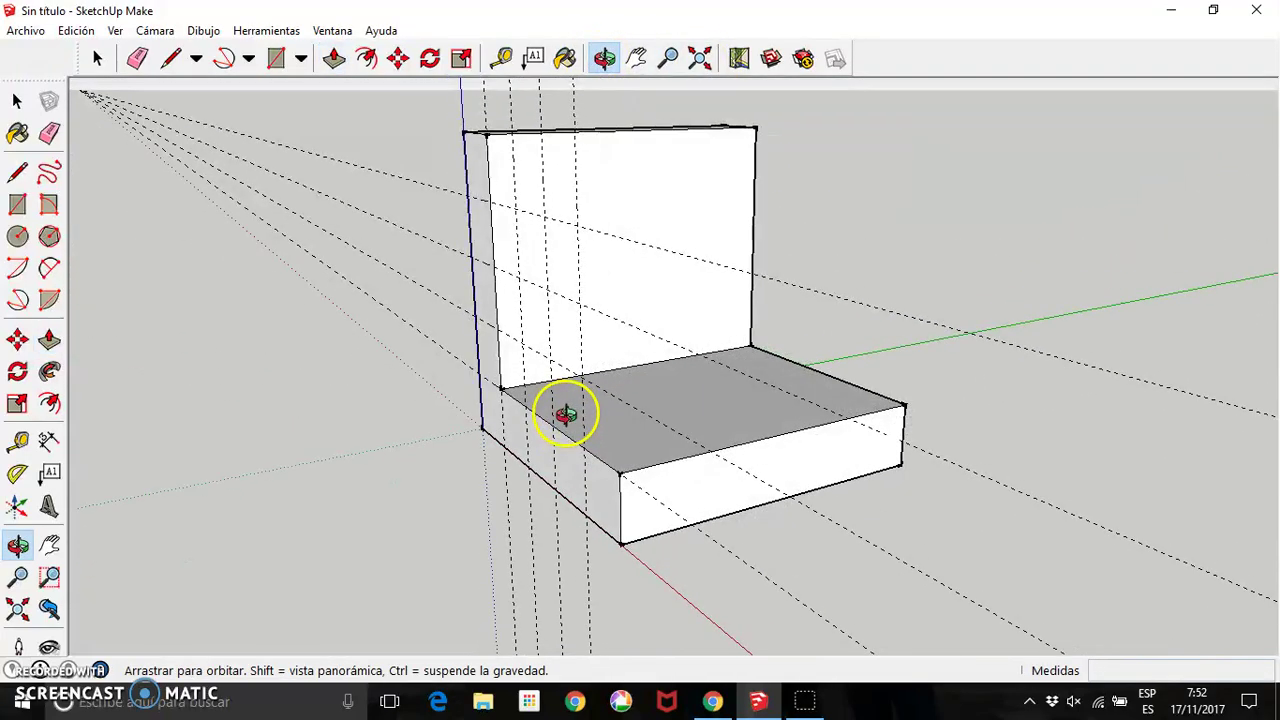
# - Draw an arc across the backrest top and another across the seat front
pyautogui.click(50, 270)
pyautogui.click(494, 267)
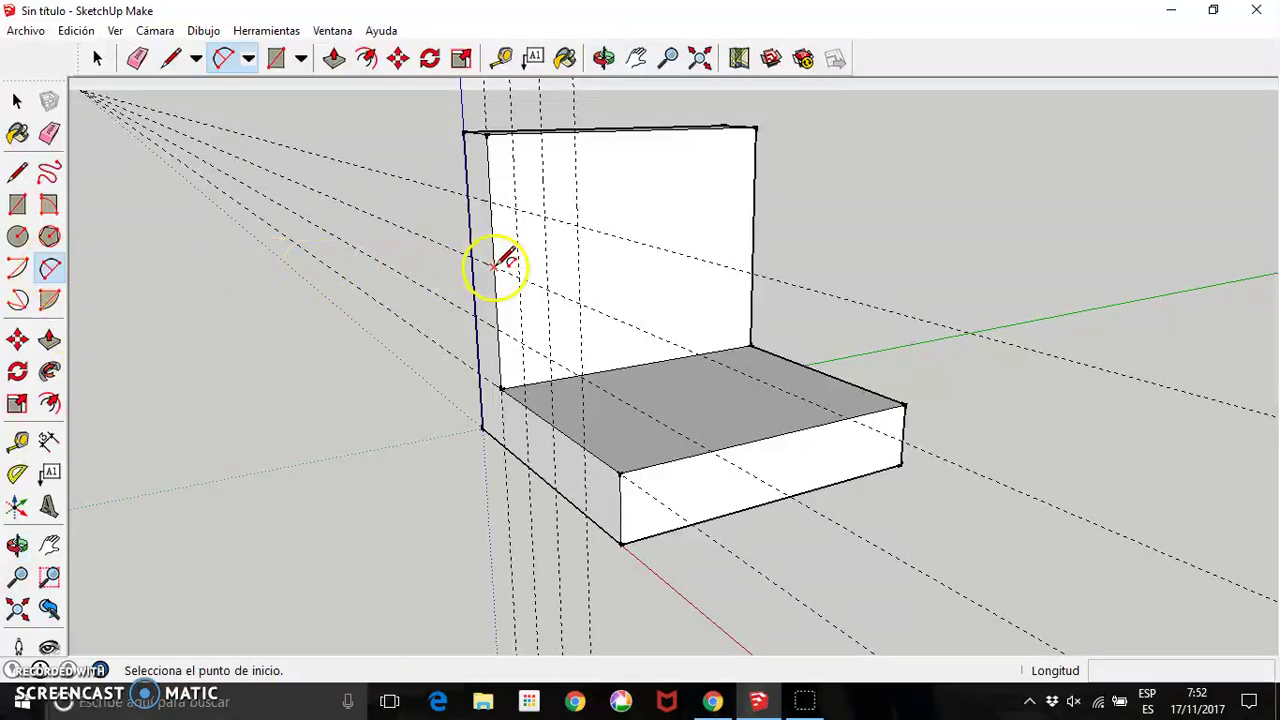
pyautogui.click(752, 240)
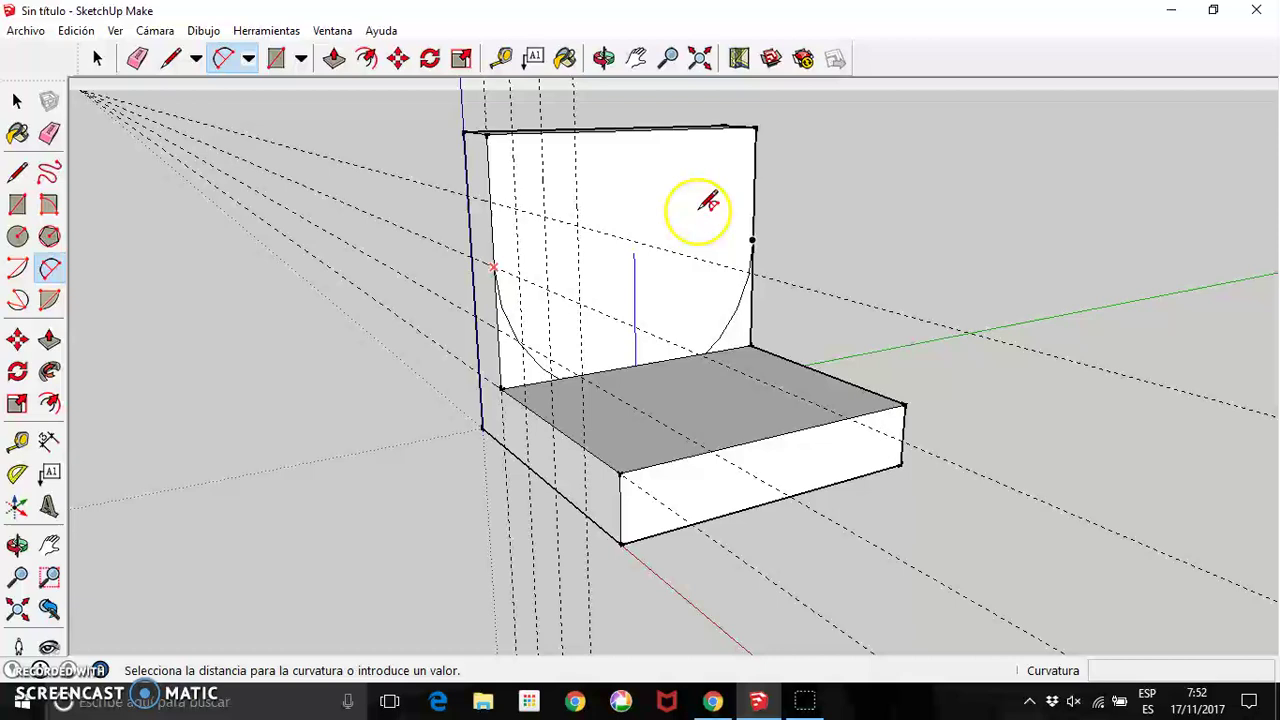
pyautogui.click(640, 127)
pyautogui.click(19, 302)
pyautogui.click(19, 302)
pyautogui.click(552, 425)
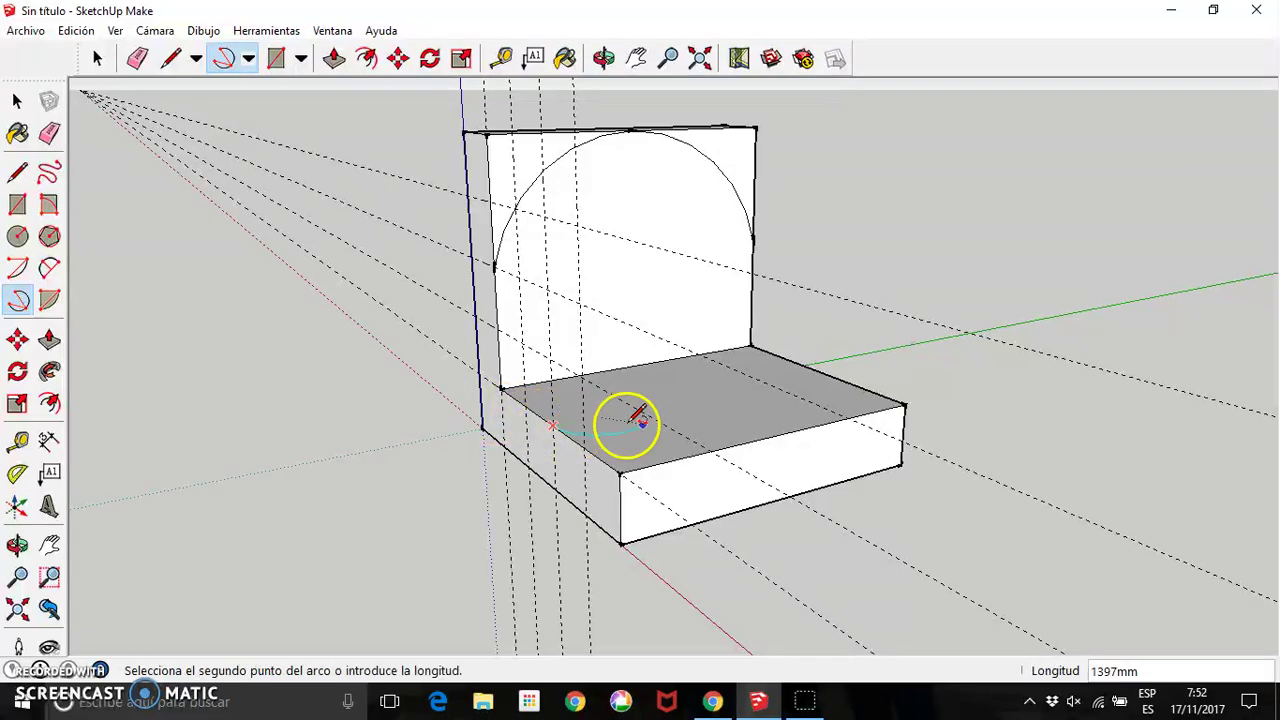
pyautogui.click(777, 435)
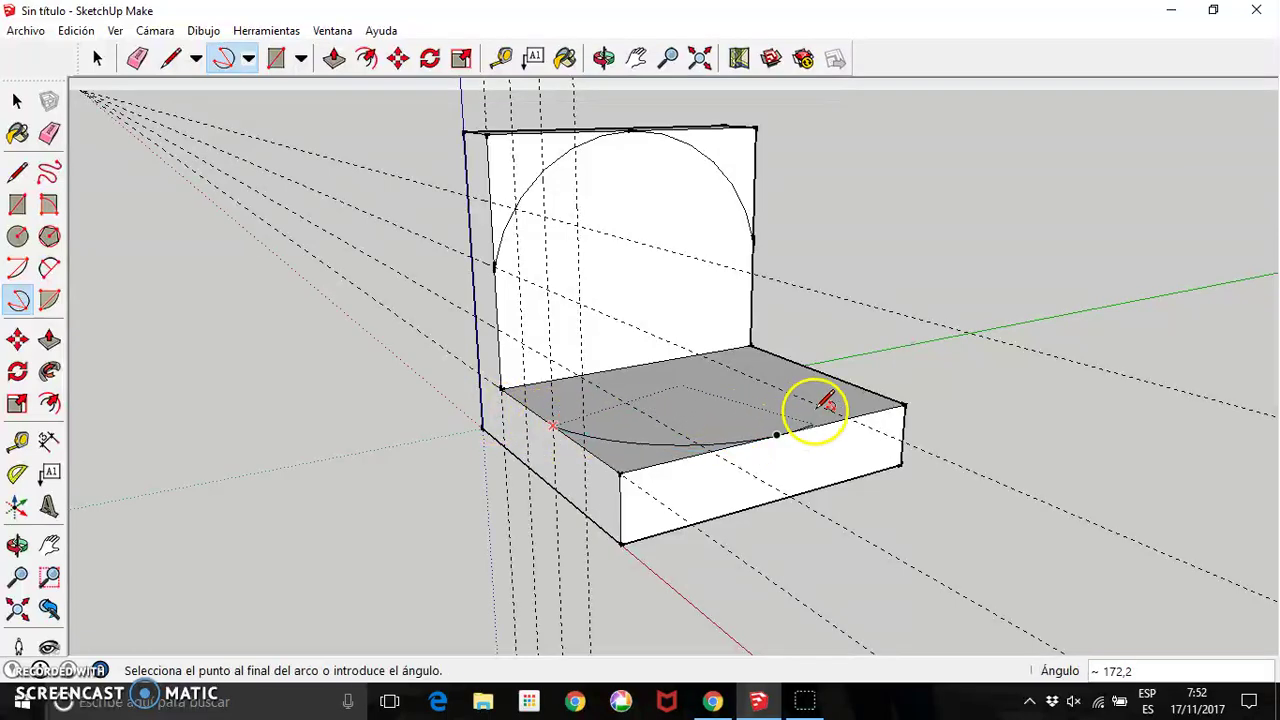
pyautogui.click(820, 372)
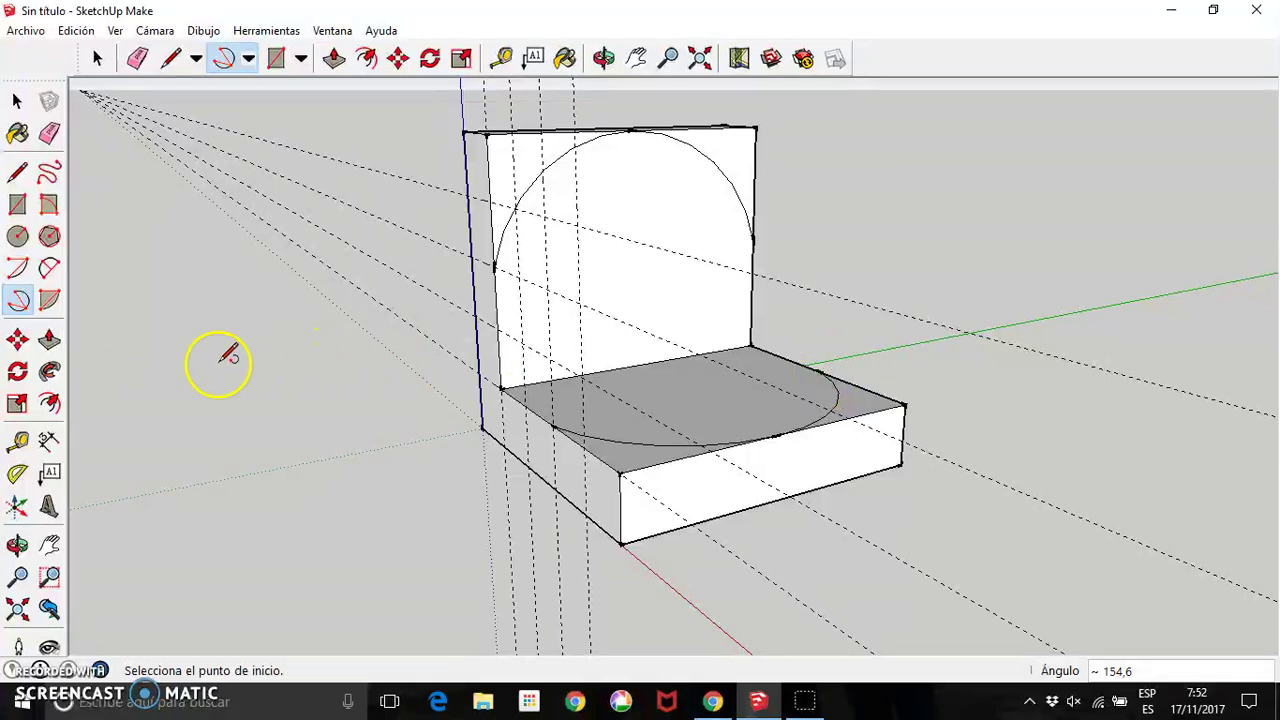
# - Push away the two backrest corner pieces and two seat corner pieces outside the arcs
pyautogui.click(49, 342)
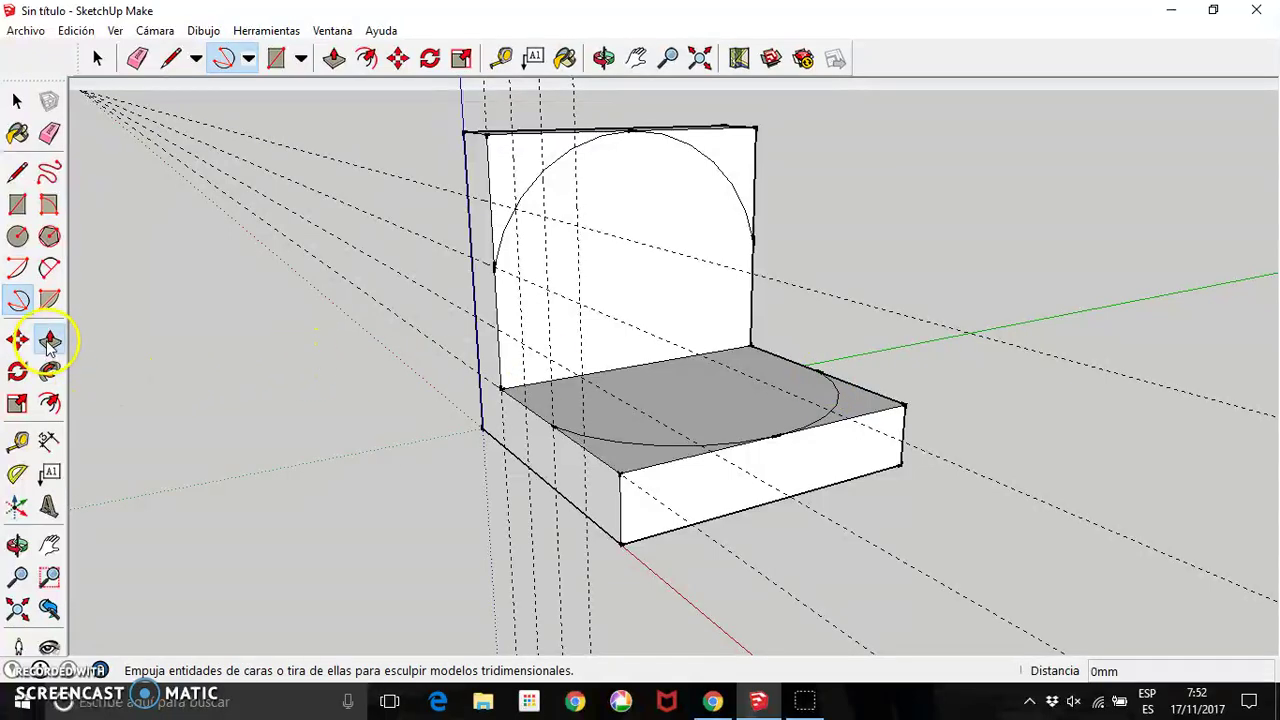
pyautogui.click(489, 186)
pyautogui.click(467, 186)
pyautogui.doubleClick(729, 149)
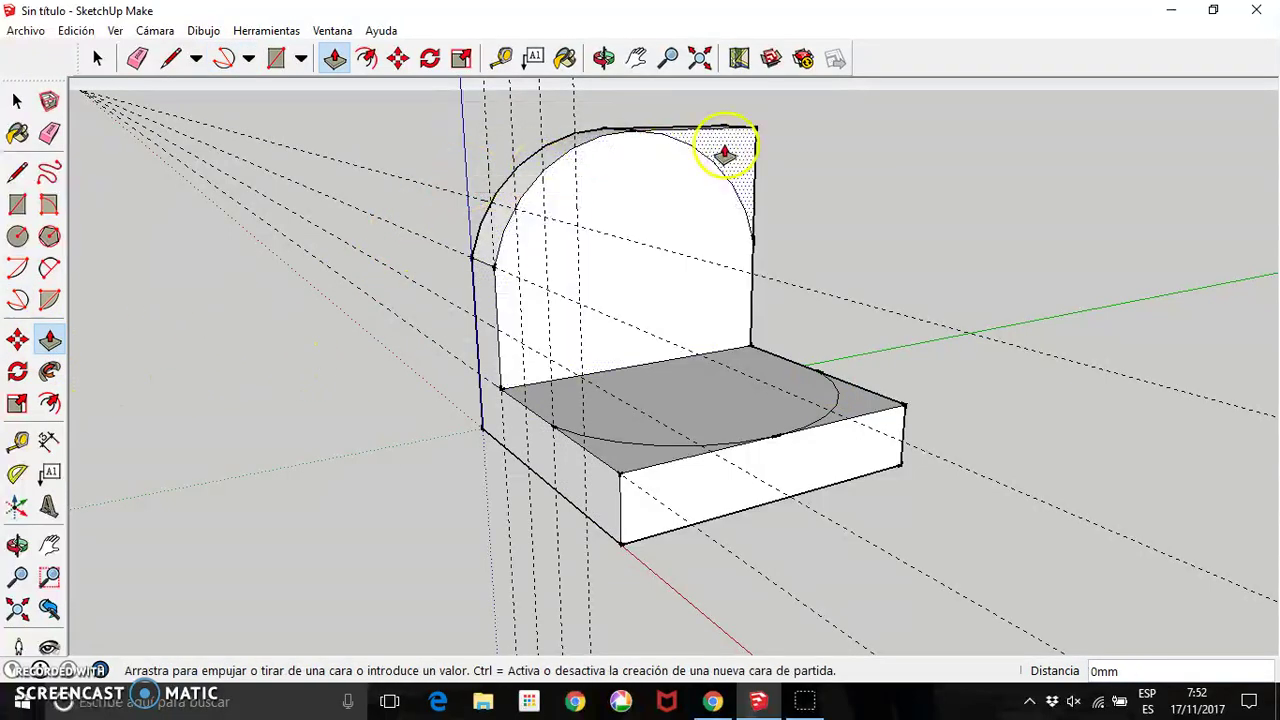
pyautogui.click(632, 459)
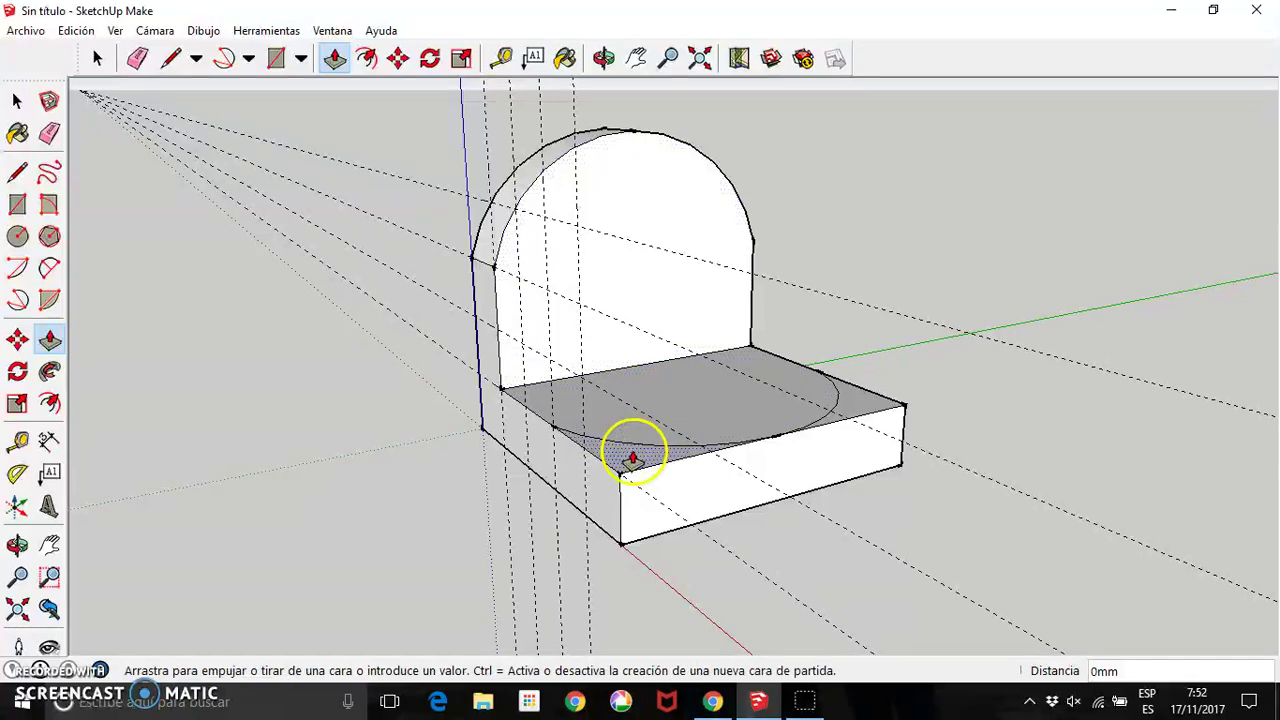
pyautogui.click(856, 409)
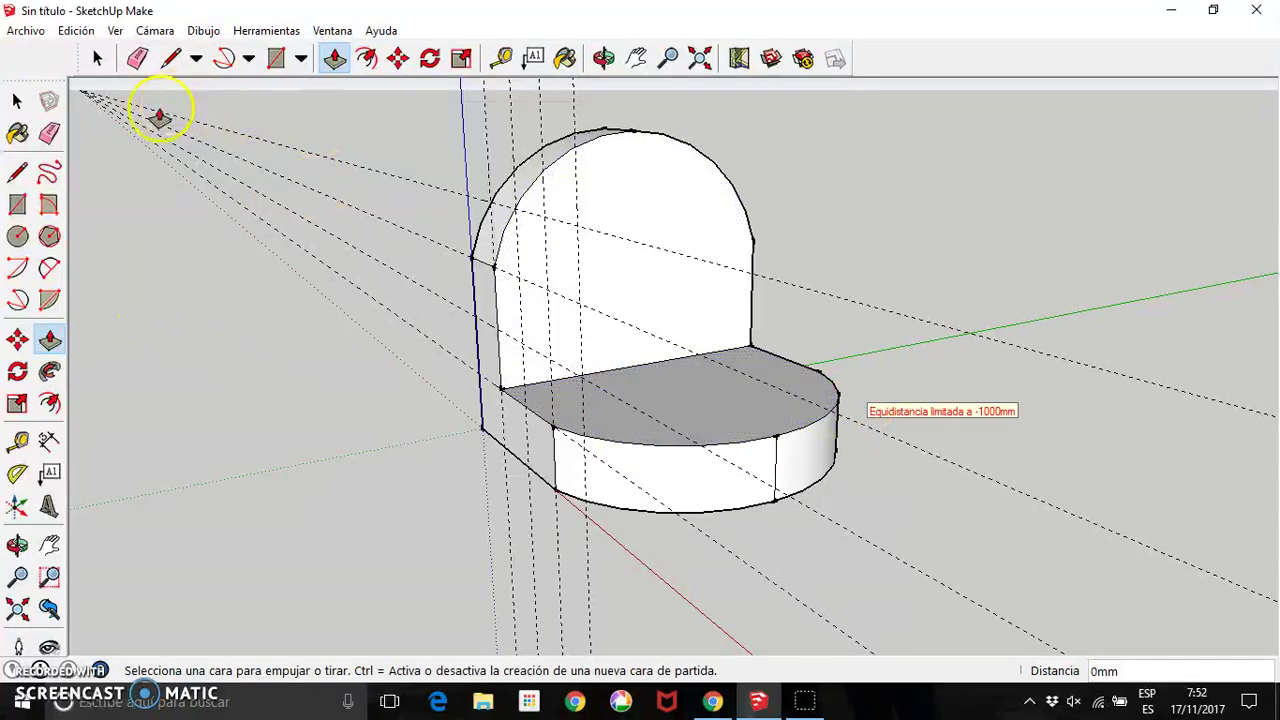
# - Erase the old guide lines crossing the model
pyautogui.click(49, 133)
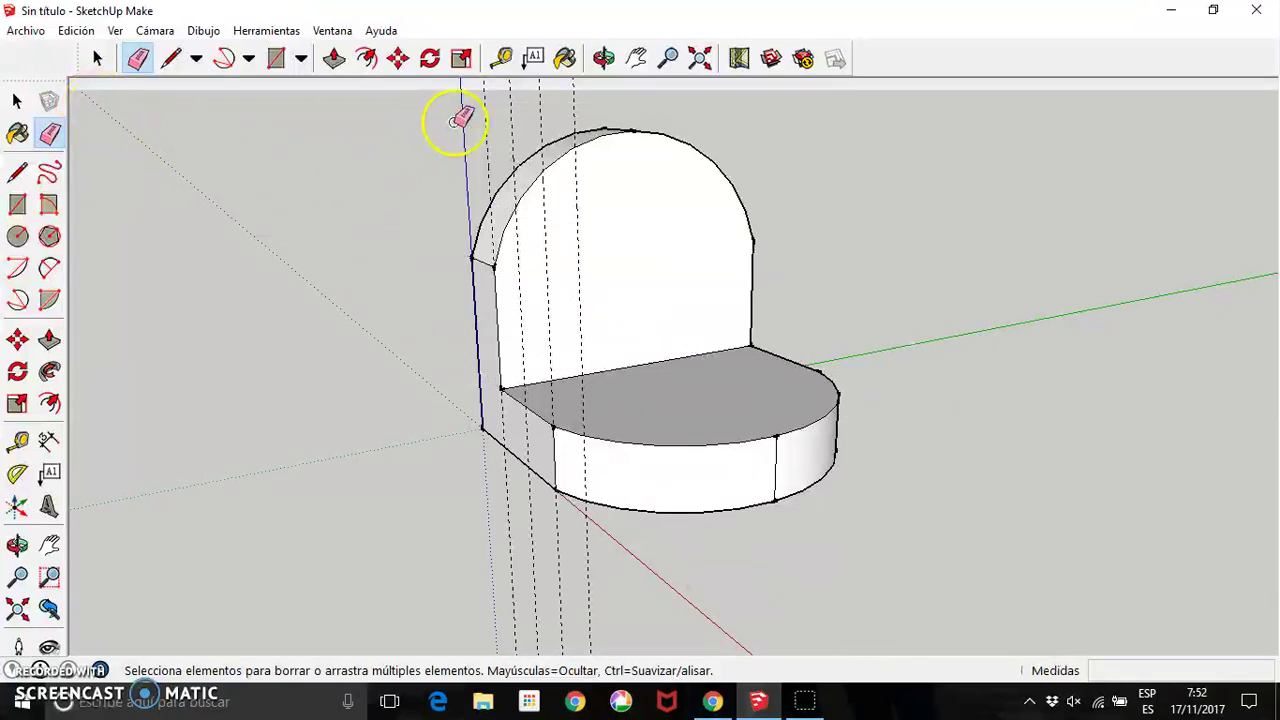
pyautogui.moveTo(510, 112); pyautogui.dragTo(572, 108)
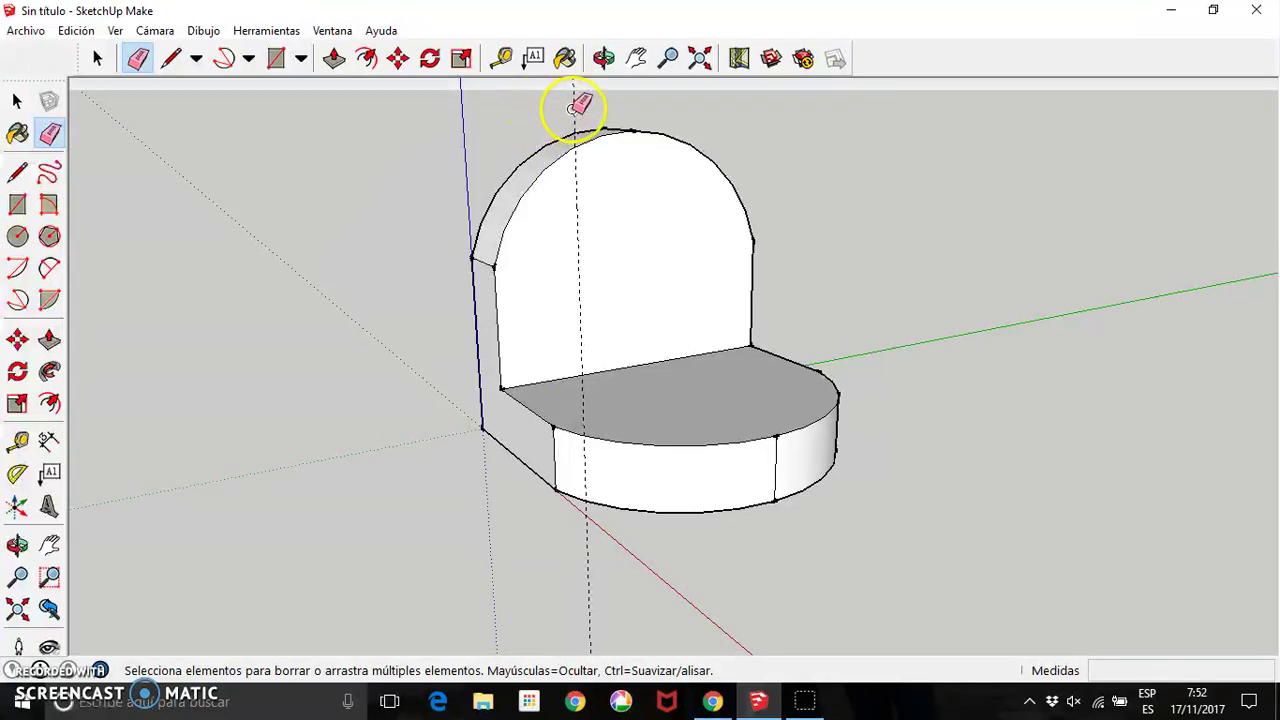
pyautogui.click(17, 441)
pyautogui.click(541, 381)
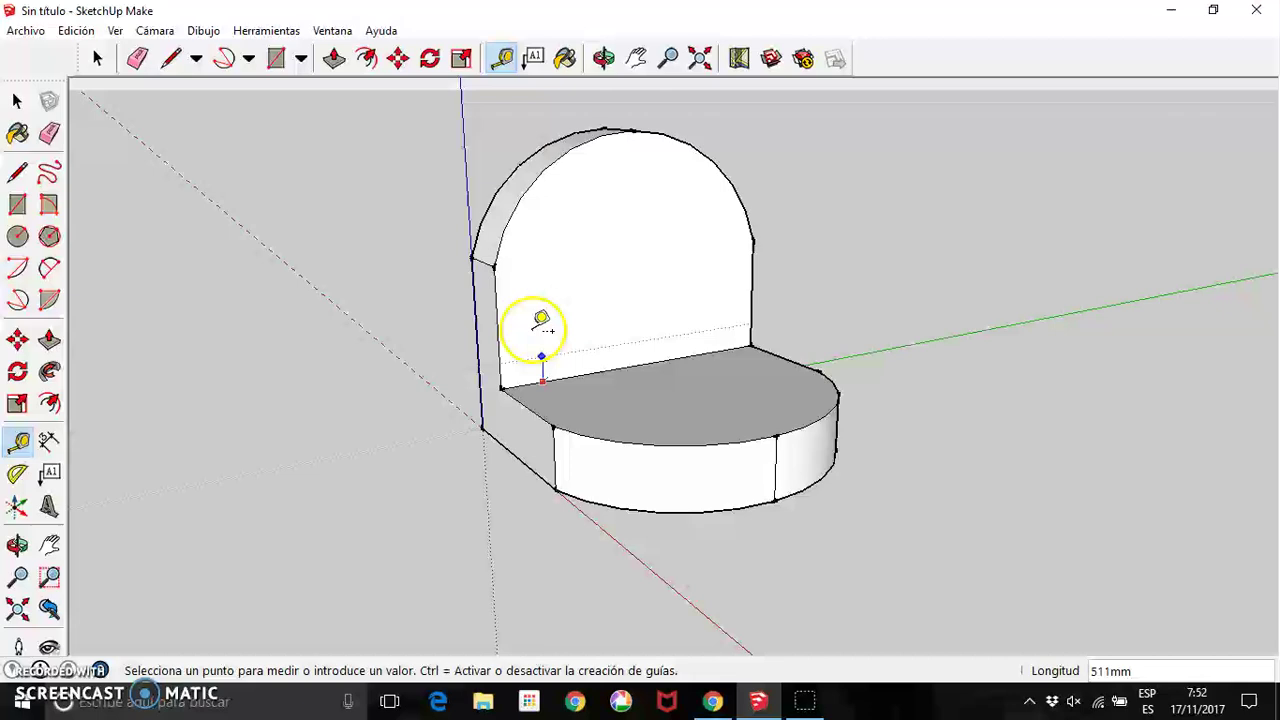
# - Add guides through the arch ends and seat, marking centres 2000 mm from the arch top and seat front
pyautogui.click(494, 265)
pyautogui.click(548, 380)
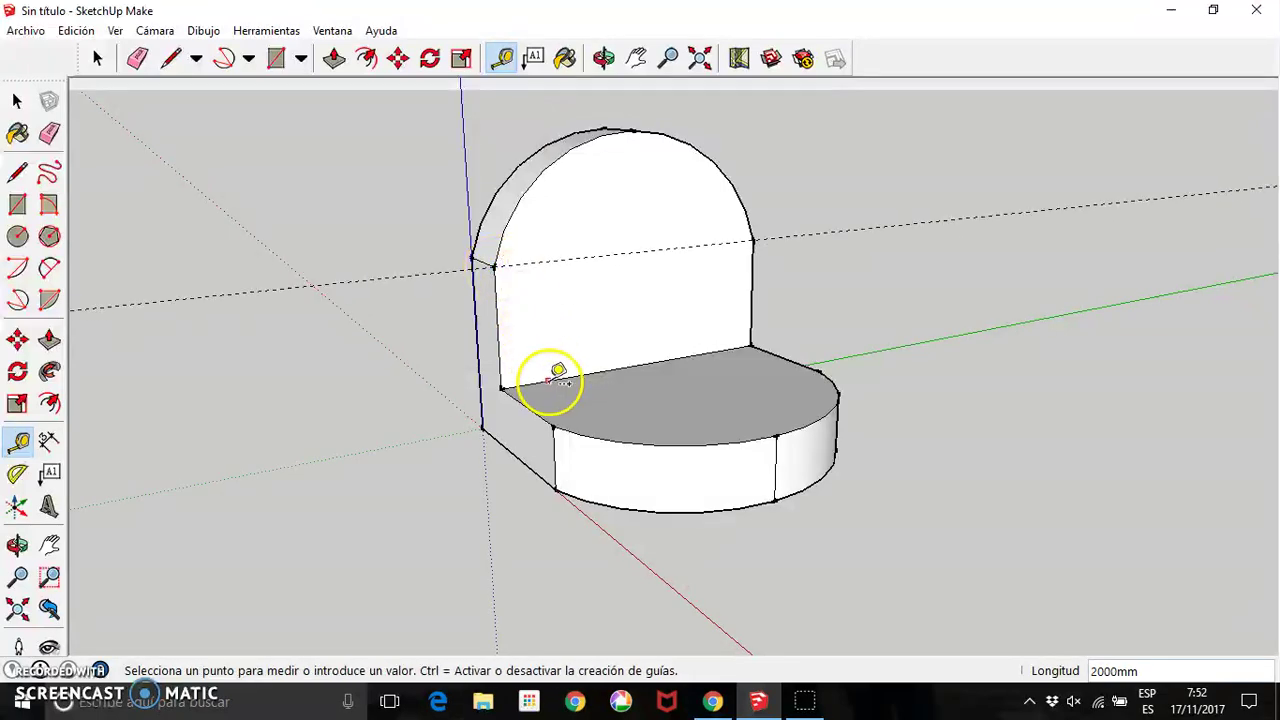
pyautogui.click(566, 420)
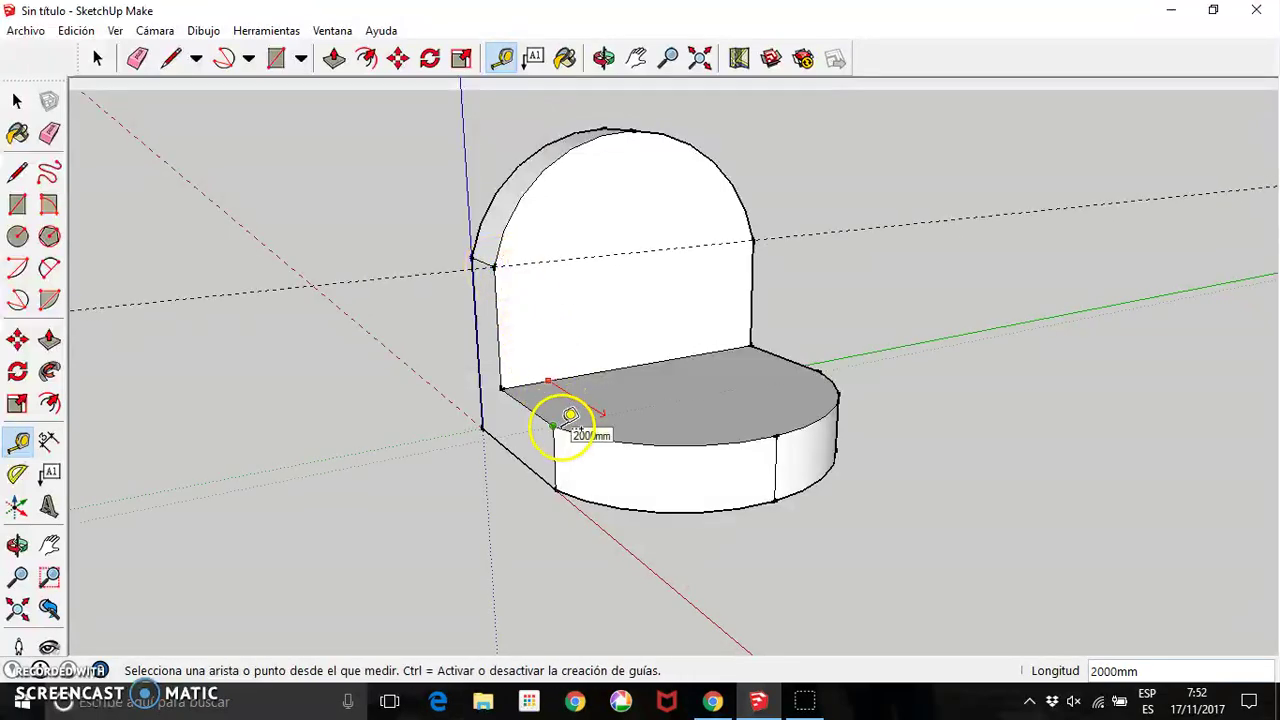
pyautogui.click(643, 118)
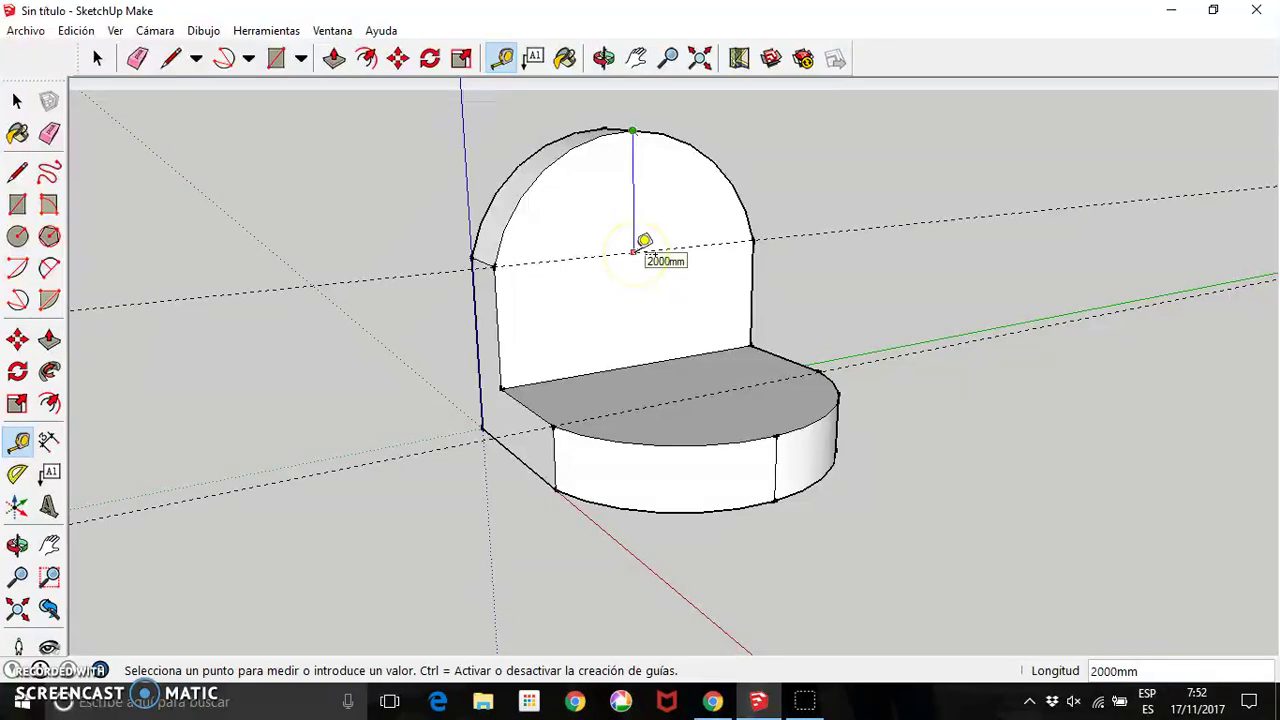
pyautogui.click(634, 249)
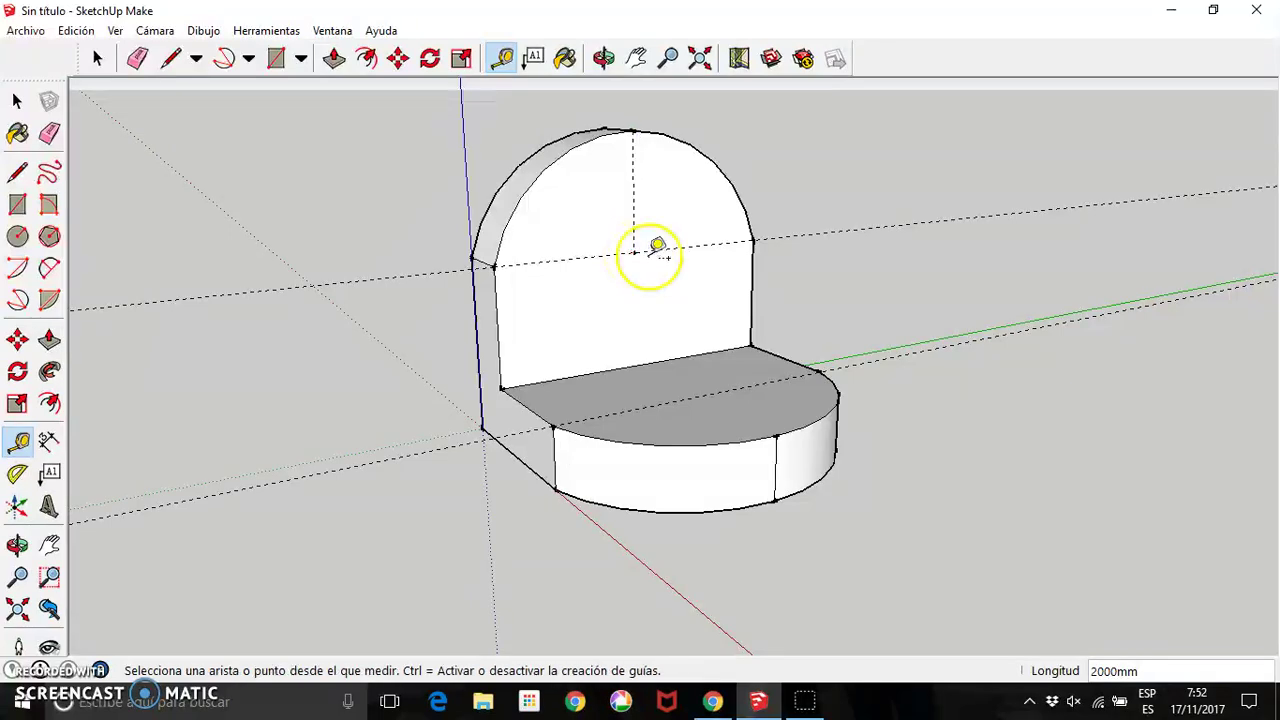
pyautogui.moveTo(657, 404); pyautogui.dragTo(779, 436)
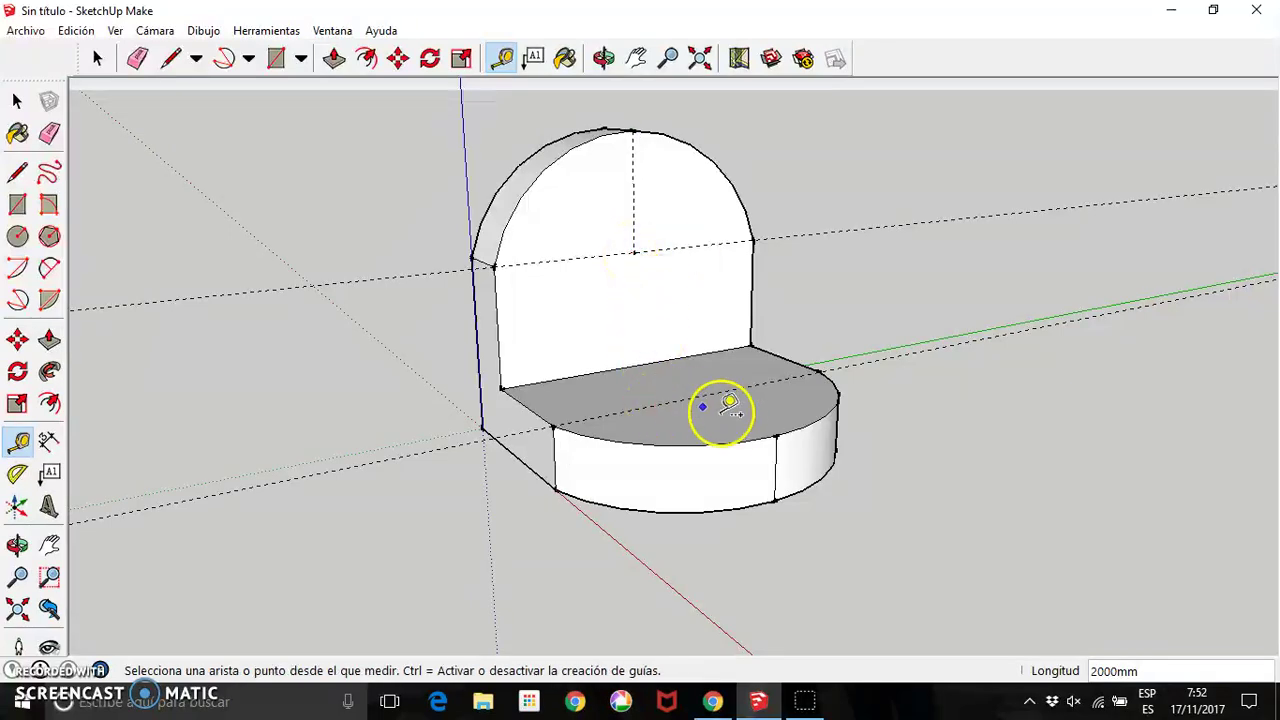
pyautogui.click(777, 435)
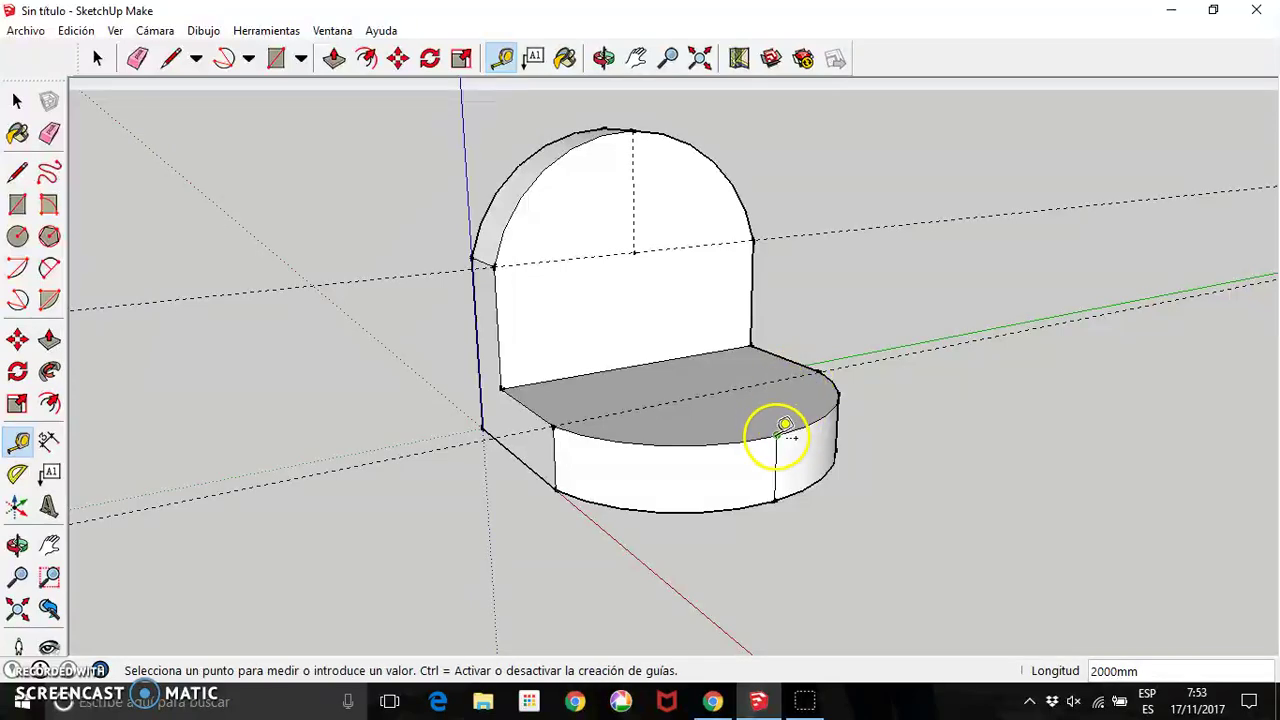
pyautogui.click(698, 396)
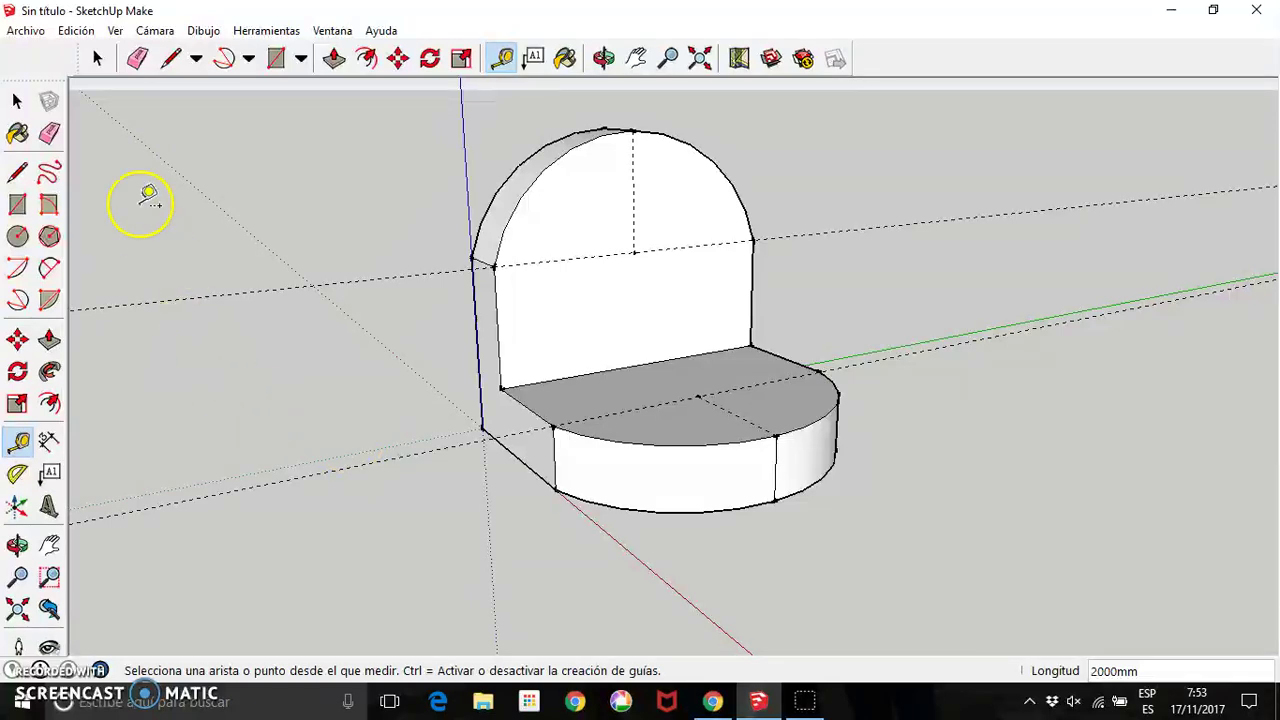
# - Draw 1000 mm radius polygons centred on the backrest and seat guide intersections
pyautogui.click(50, 236)
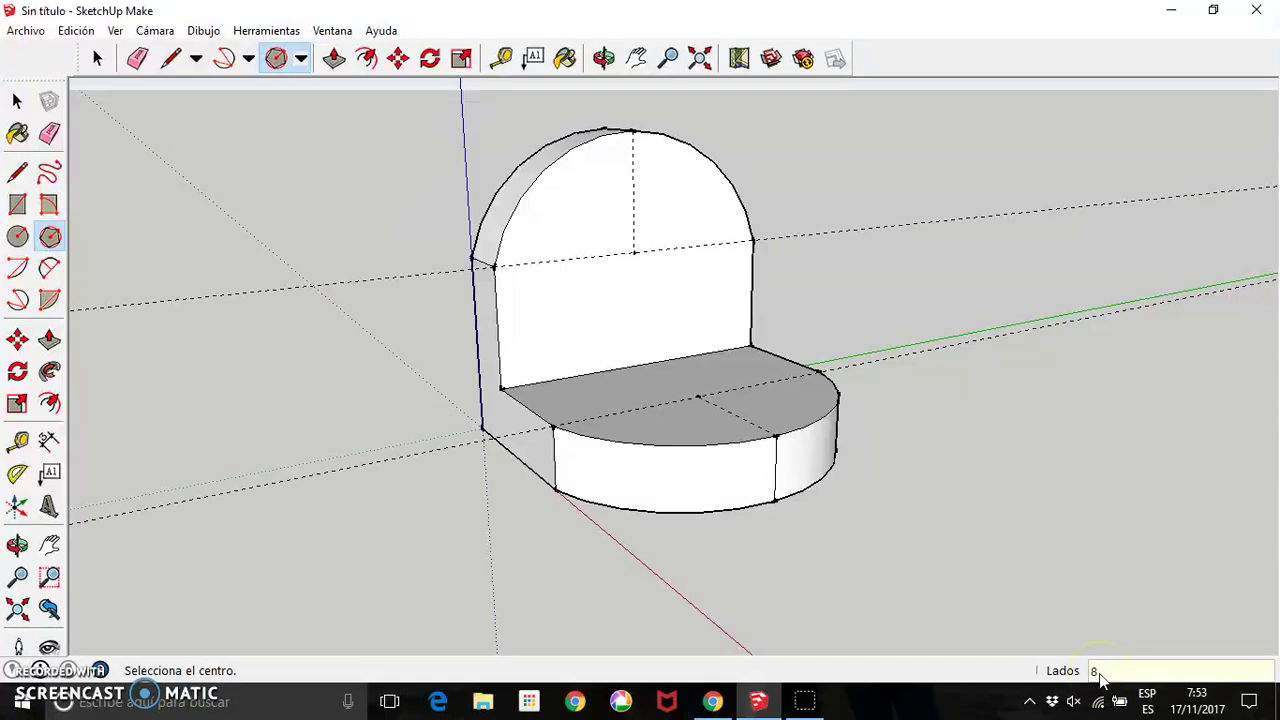
pyautogui.click(633, 252)
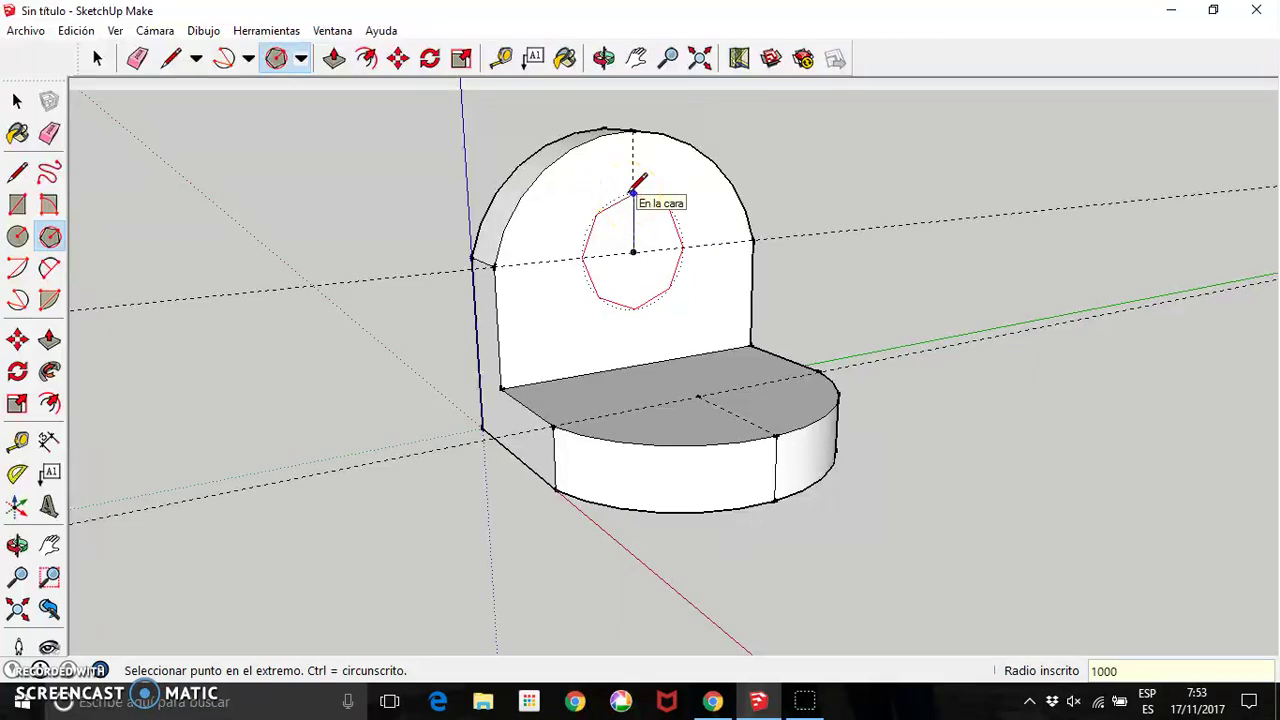
pyautogui.press('Return')
pyautogui.click(50, 237)
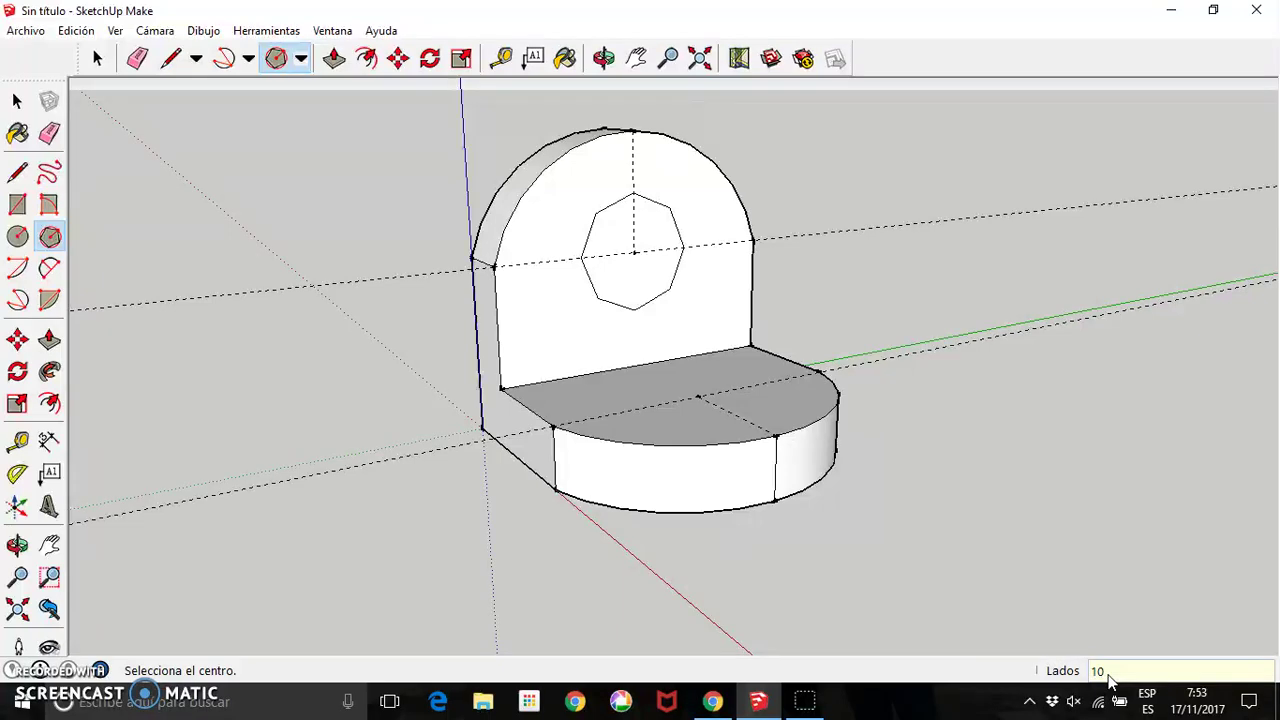
pyautogui.click(698, 397)
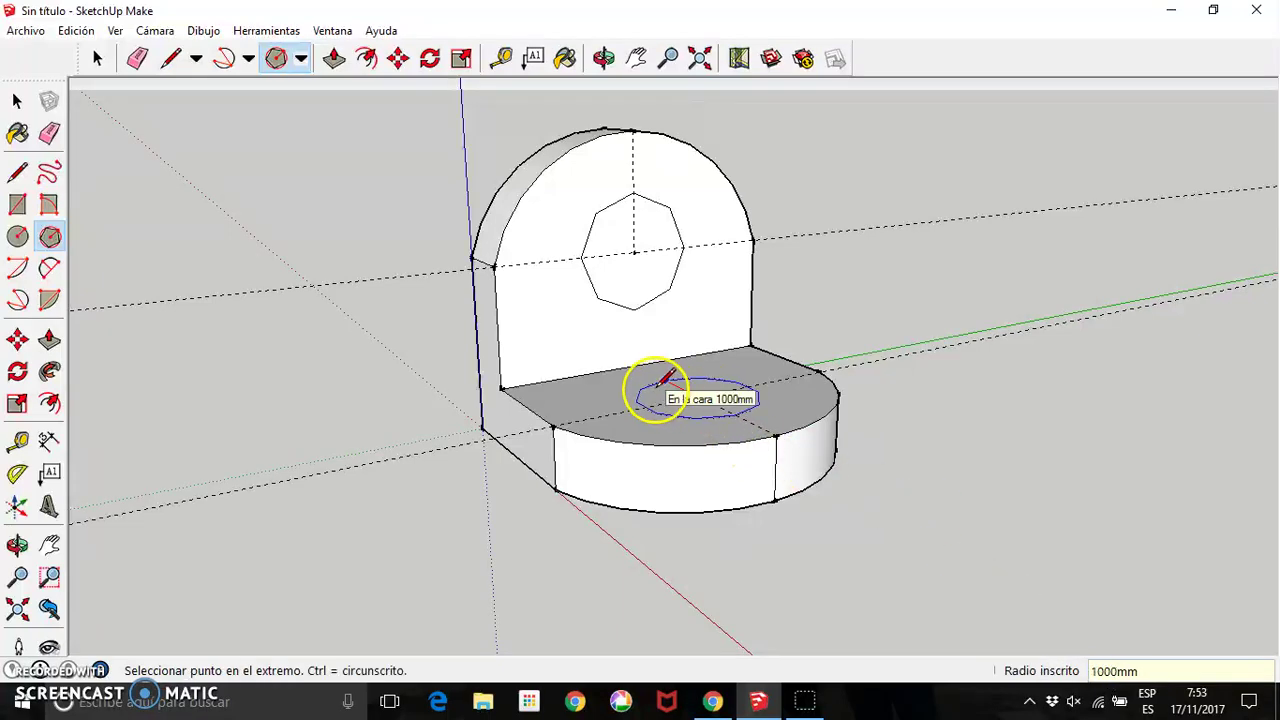
pyautogui.click(663, 376)
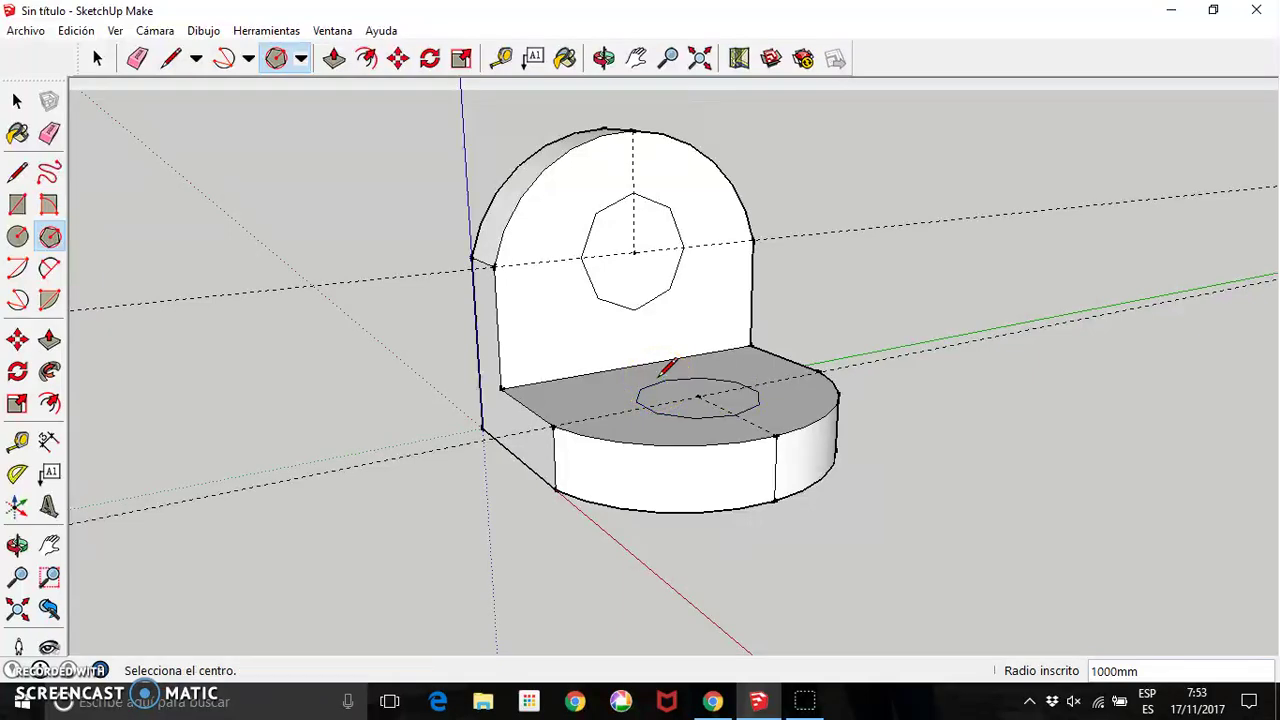
# - Push the backrest and seat octagons all the way through to cut open holes
pyautogui.click(49, 340)
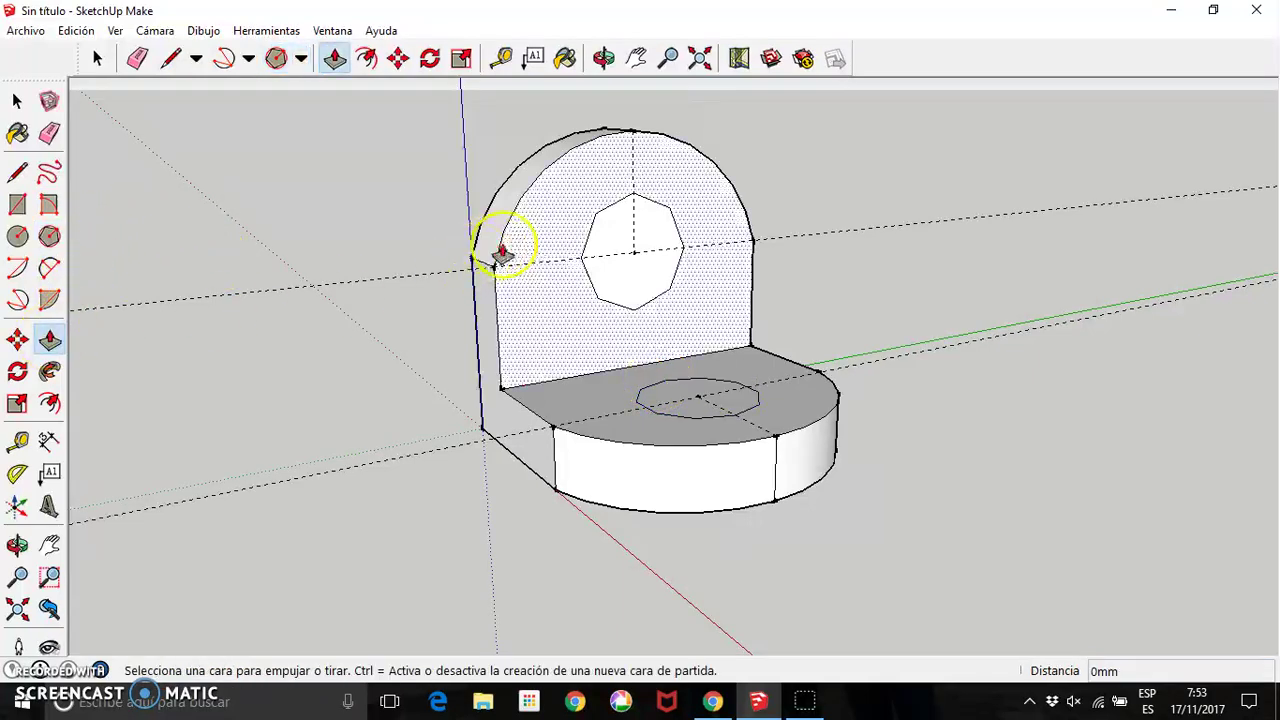
pyautogui.click(597, 238)
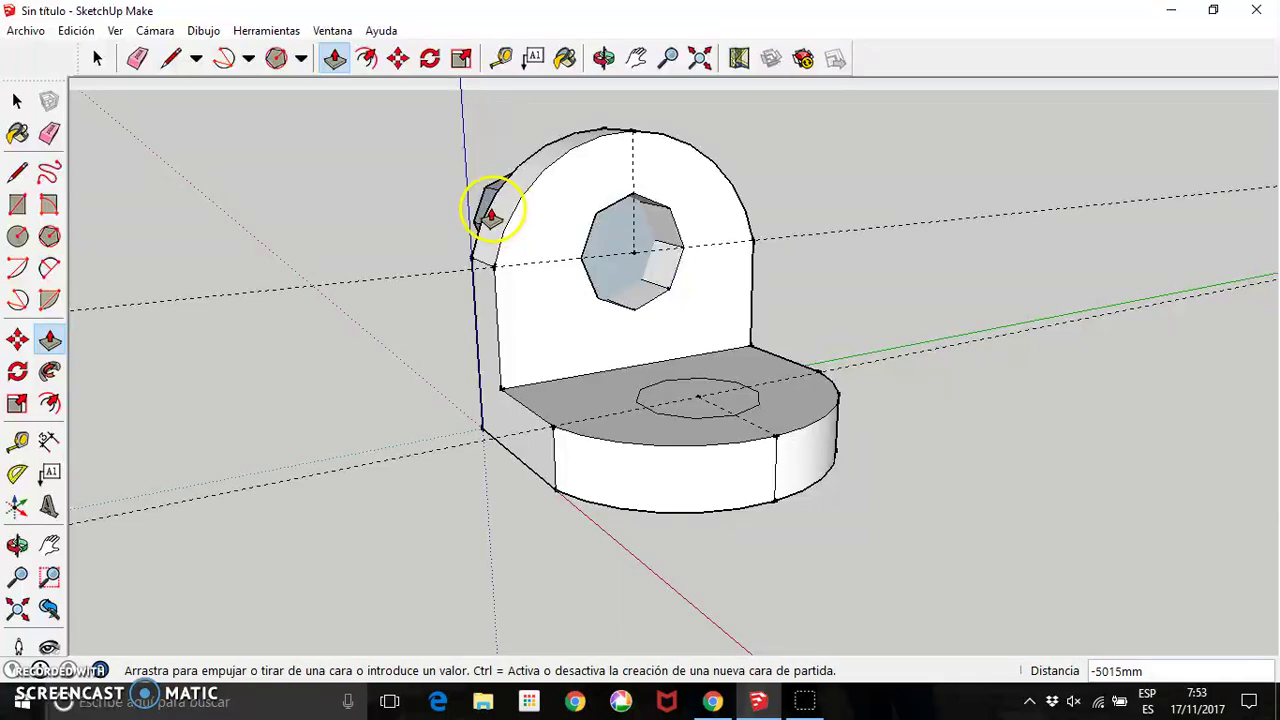
pyautogui.click(477, 328)
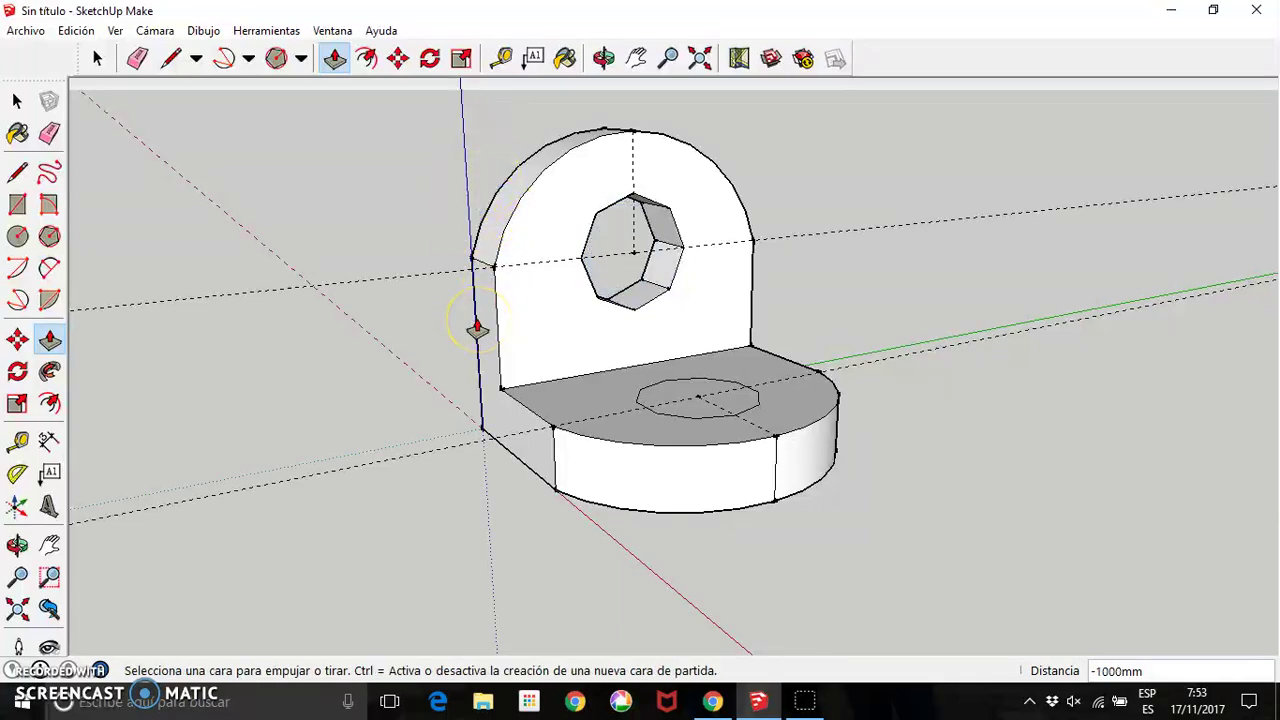
pyautogui.click(690, 408)
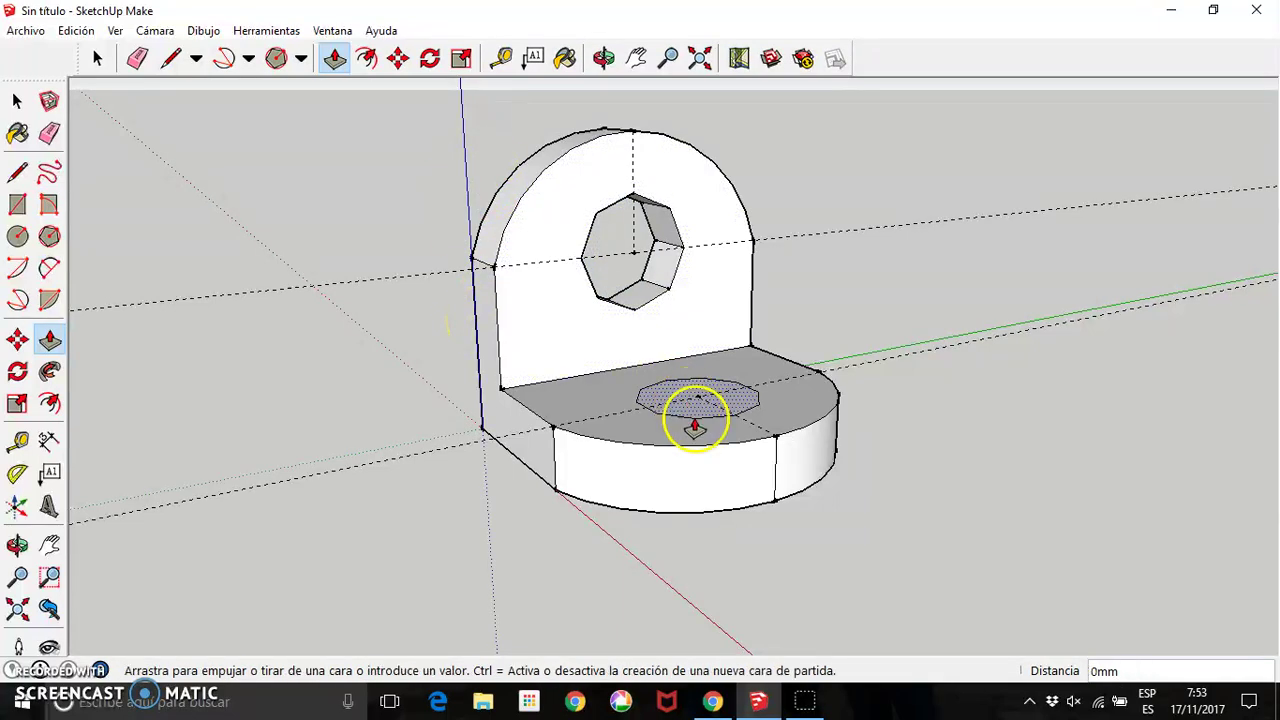
pyautogui.click(731, 517)
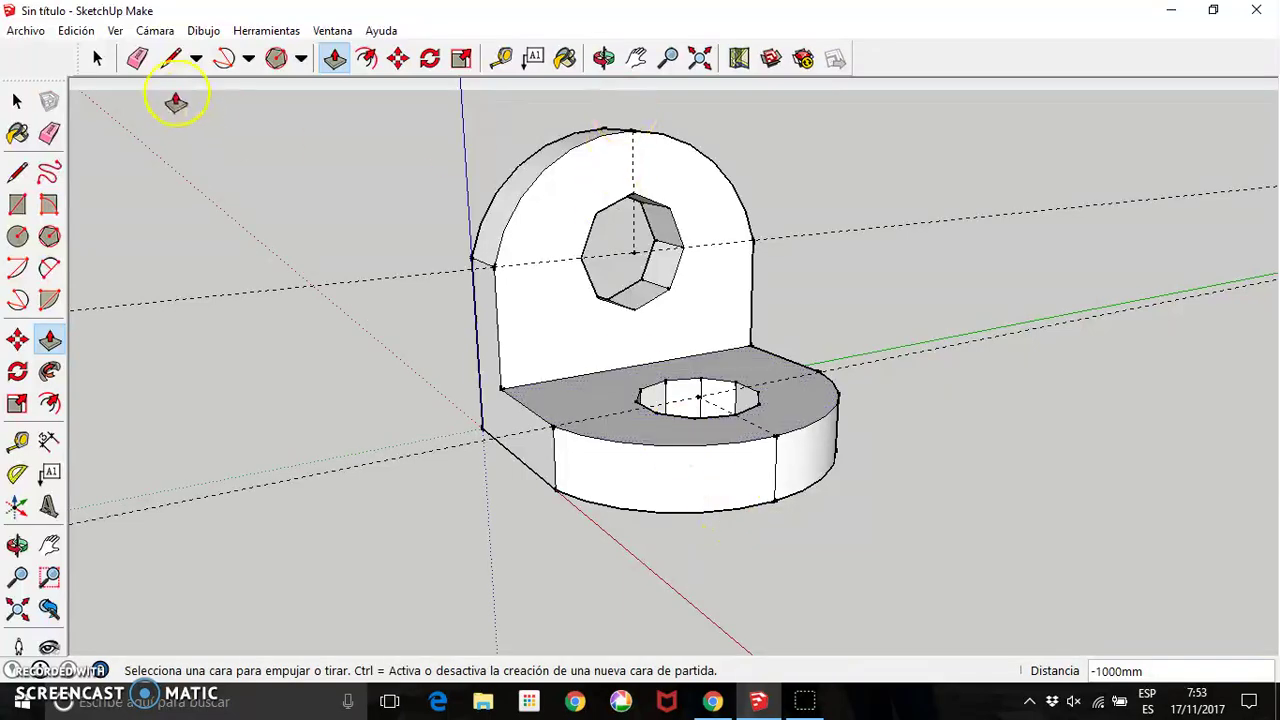
pyautogui.click(137, 58)
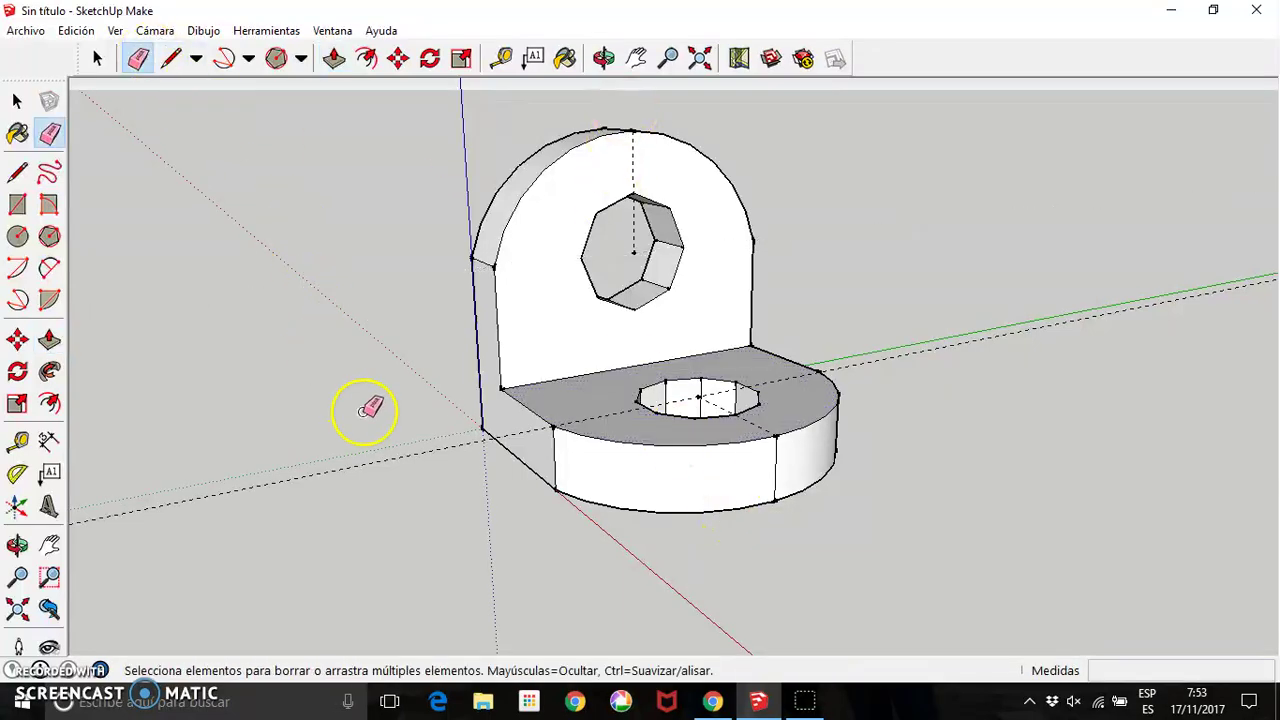
# - Select the whole bracket and apply Soften/Smooth Edges to it
pyautogui.click(17, 100)
pyautogui.moveTo(300, 94); pyautogui.dragTo(1100, 628)
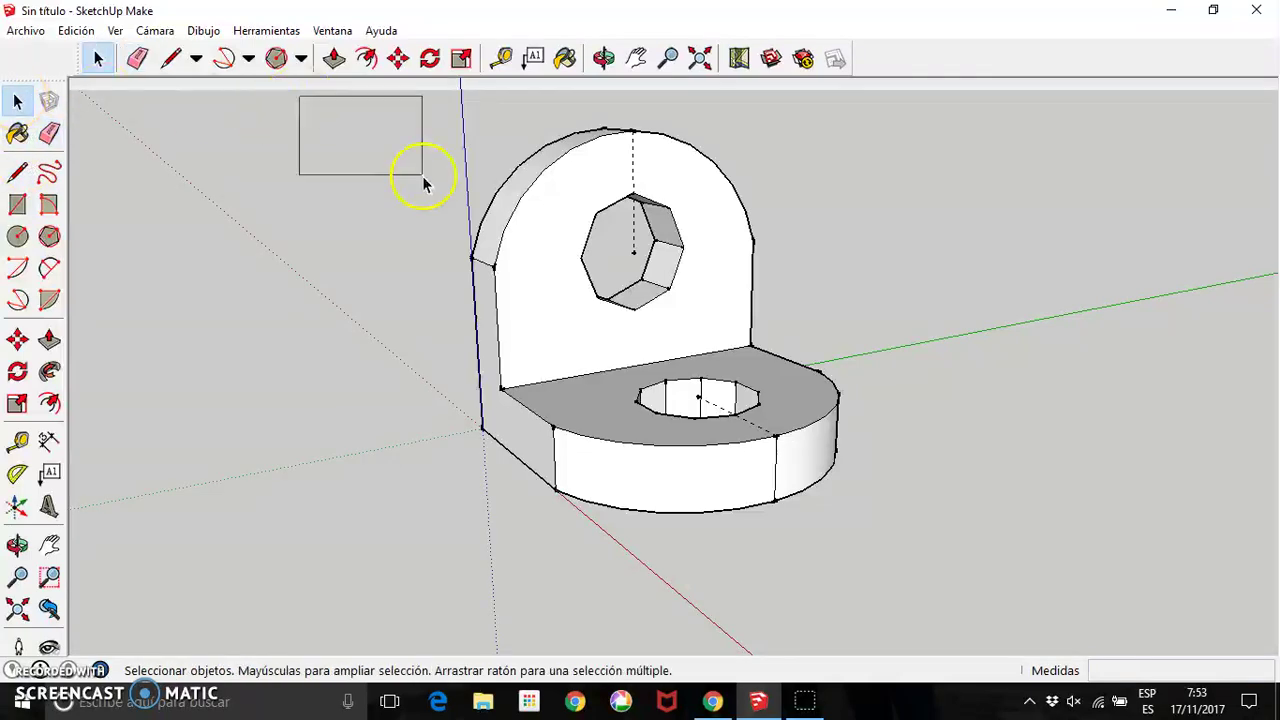
pyautogui.rightClick(570, 298)
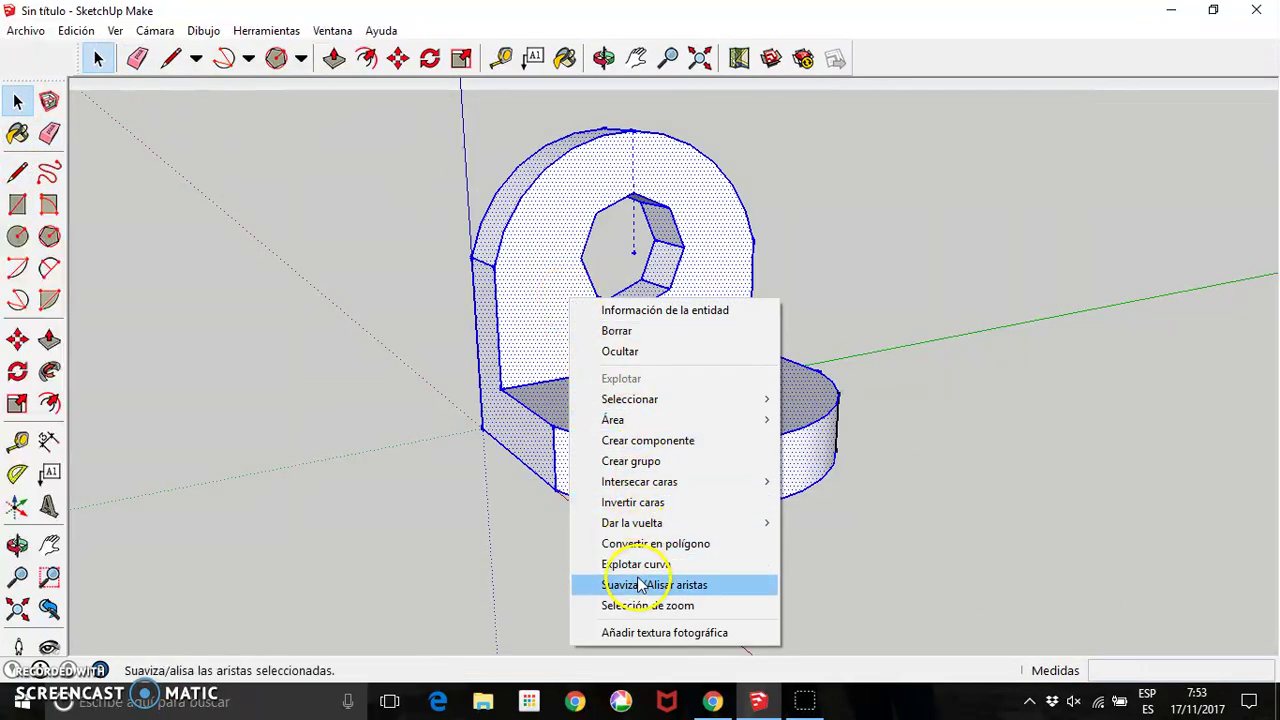
pyautogui.click(654, 584)
pyautogui.click(634, 583)
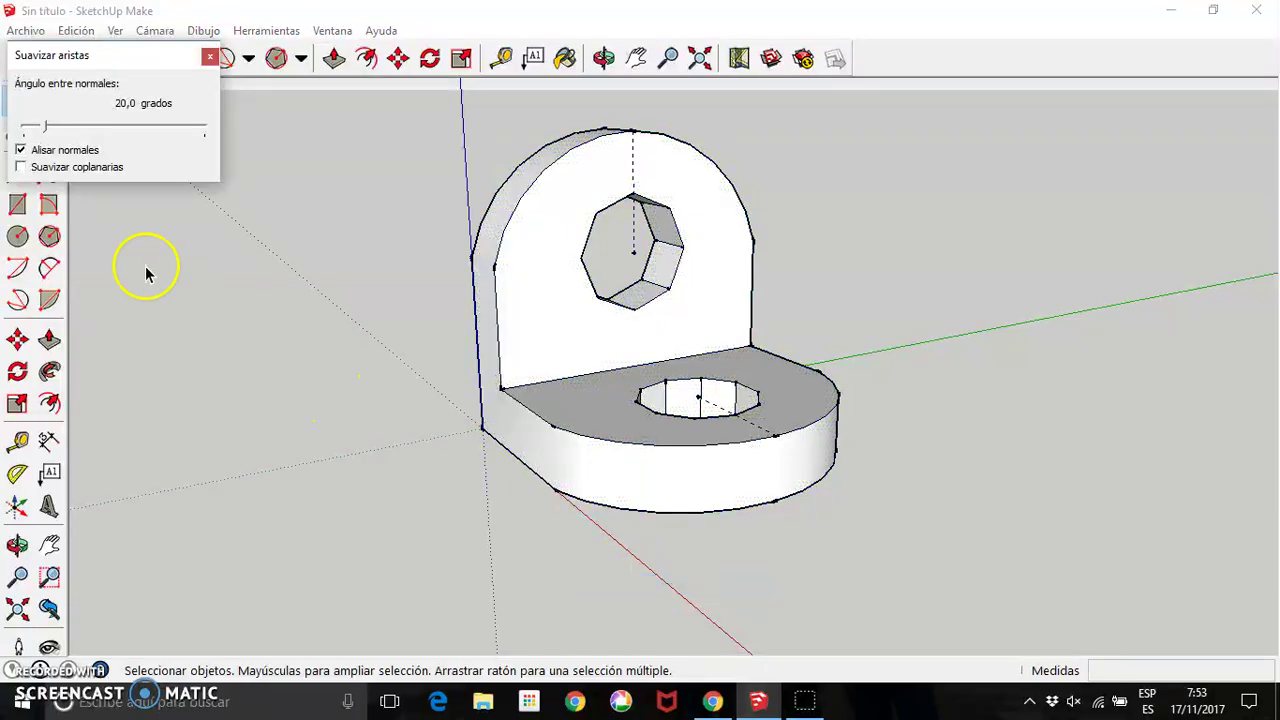
pyautogui.click(210, 58)
# - Clear the selection and erase the dashed lines across the backrest and seat holes
pyautogui.click(49, 133)
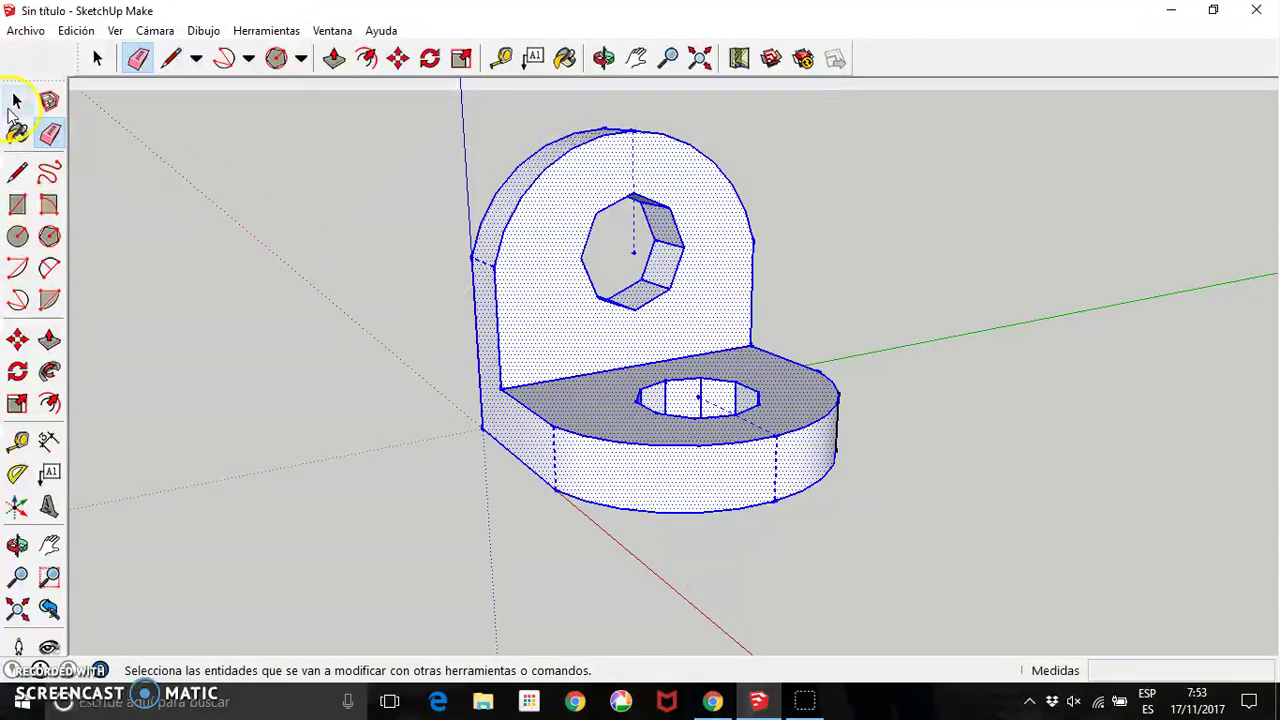
pyautogui.click(17, 101)
pyautogui.click(323, 209)
pyautogui.click(50, 133)
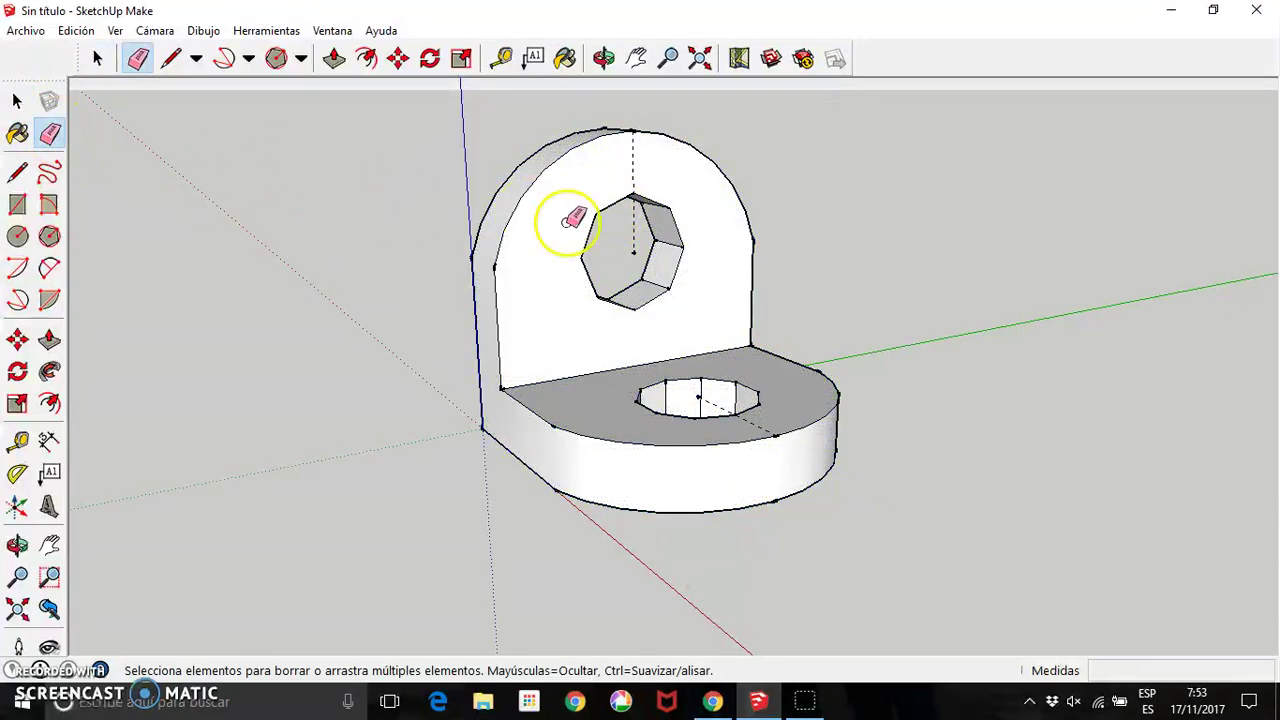
pyautogui.click(633, 232)
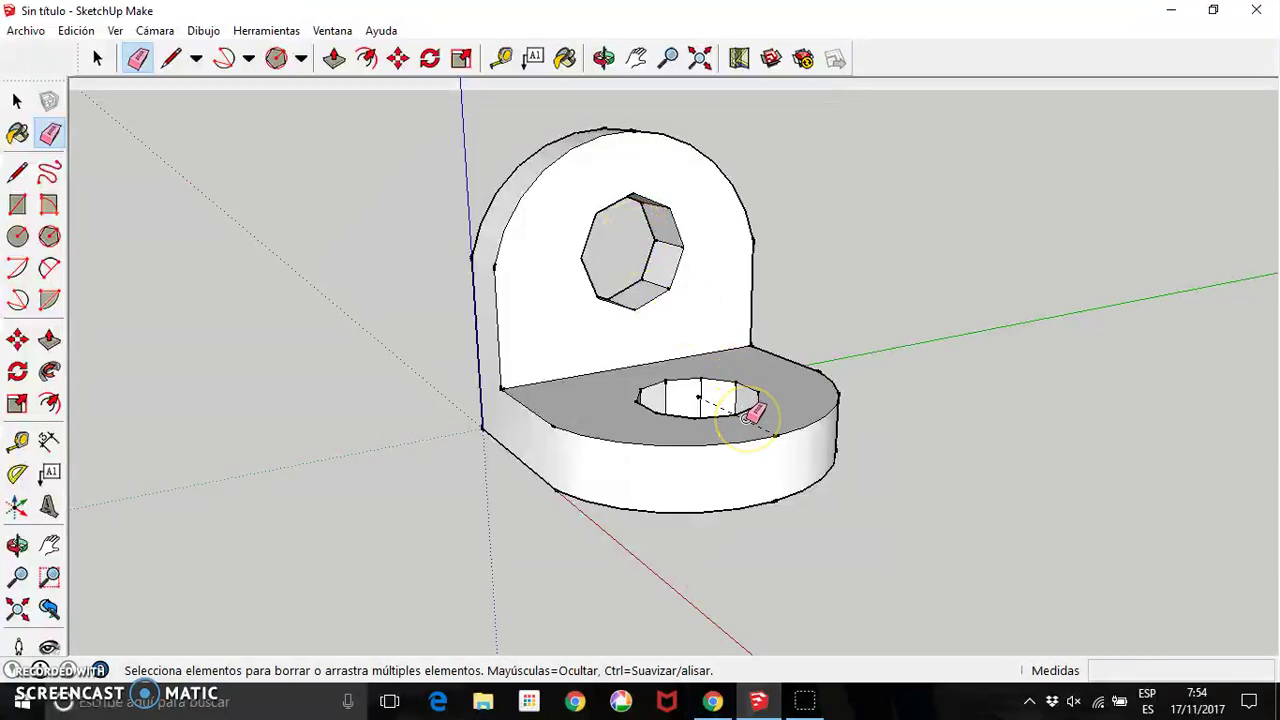
pyautogui.click(710, 399)
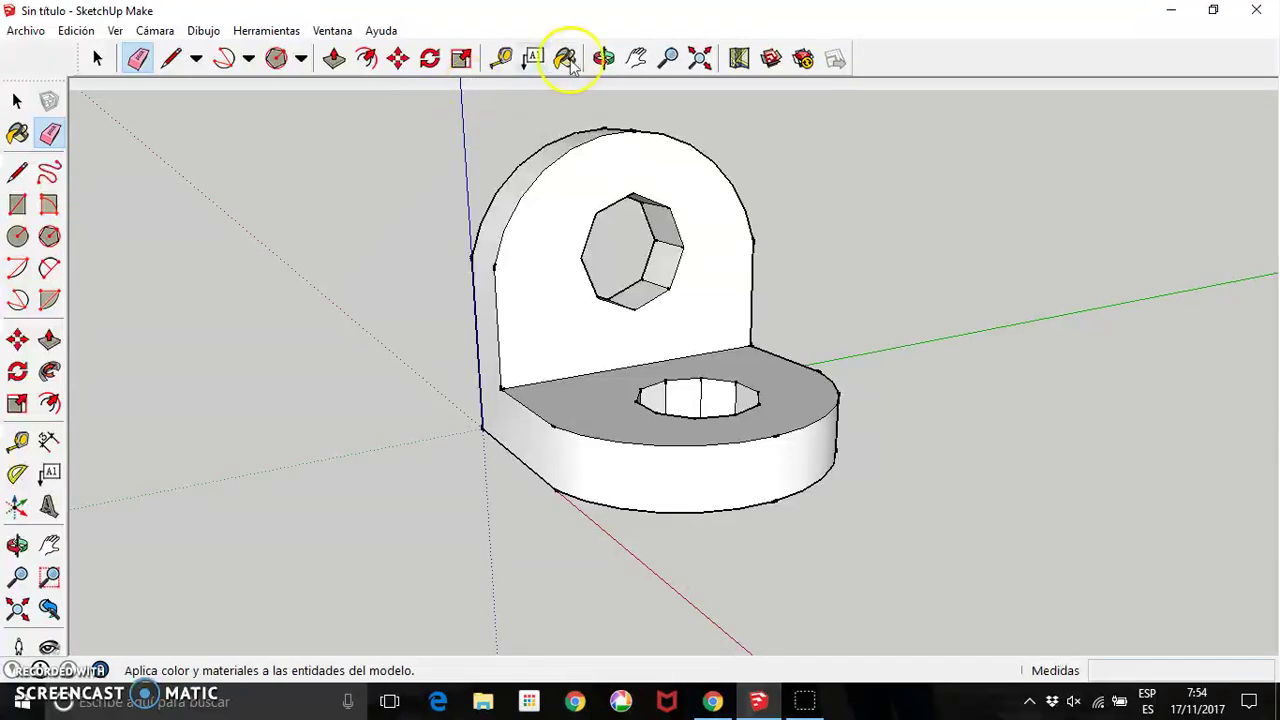
# - Orbit around the bracket to inspect it from several sides
pyautogui.click(604, 58)
pyautogui.moveTo(722, 367)
pyautogui.mouseDown()
pyautogui.moveTo(403, 443)
pyautogui.moveTo(340, 346)
pyautogui.mouseUp()
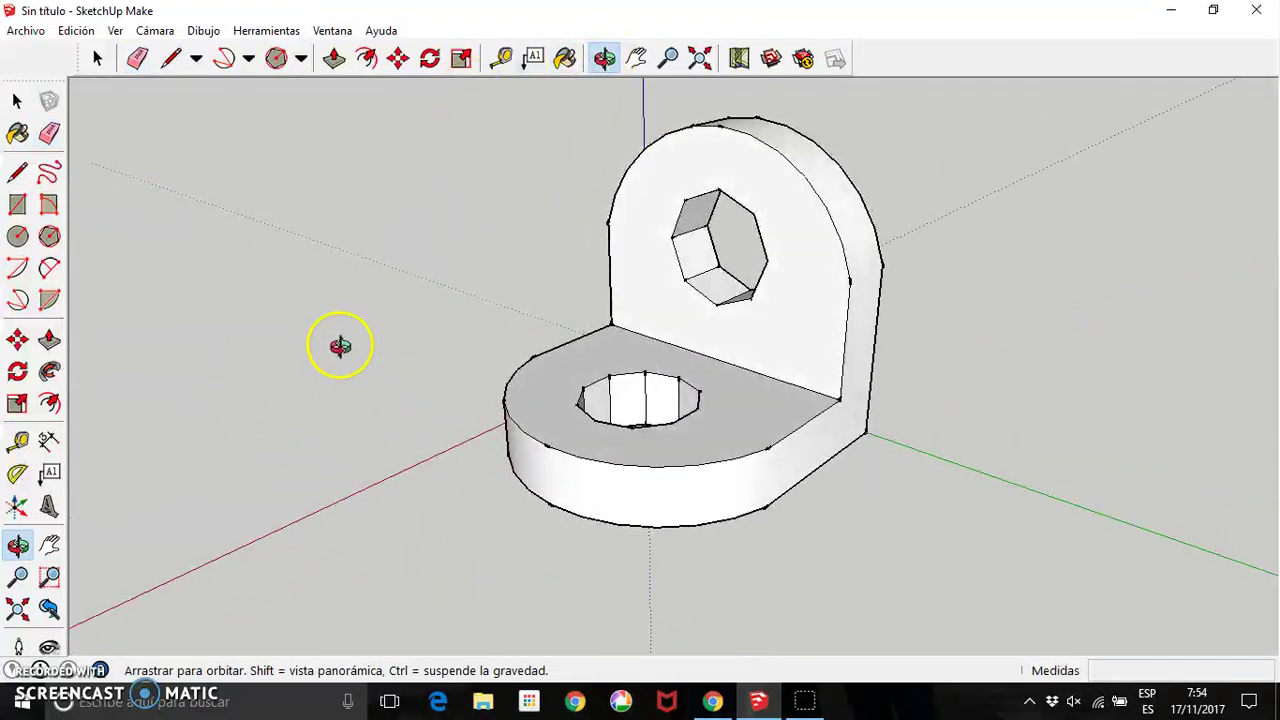
pyautogui.moveTo(903, 326)
pyautogui.mouseDown()
pyautogui.moveTo(702, 435)
pyautogui.moveTo(391, 397)
pyautogui.mouseUp()
pyautogui.moveTo(909, 374)
pyautogui.mouseDown()
pyautogui.moveTo(574, 443)
pyautogui.moveTo(282, 398)
pyautogui.mouseUp()
pyautogui.moveTo(914, 357)
pyautogui.mouseDown()
pyautogui.moveTo(680, 480)
pyautogui.moveTo(340, 409)
pyautogui.moveTo(254, 290)
pyautogui.mouseUp()
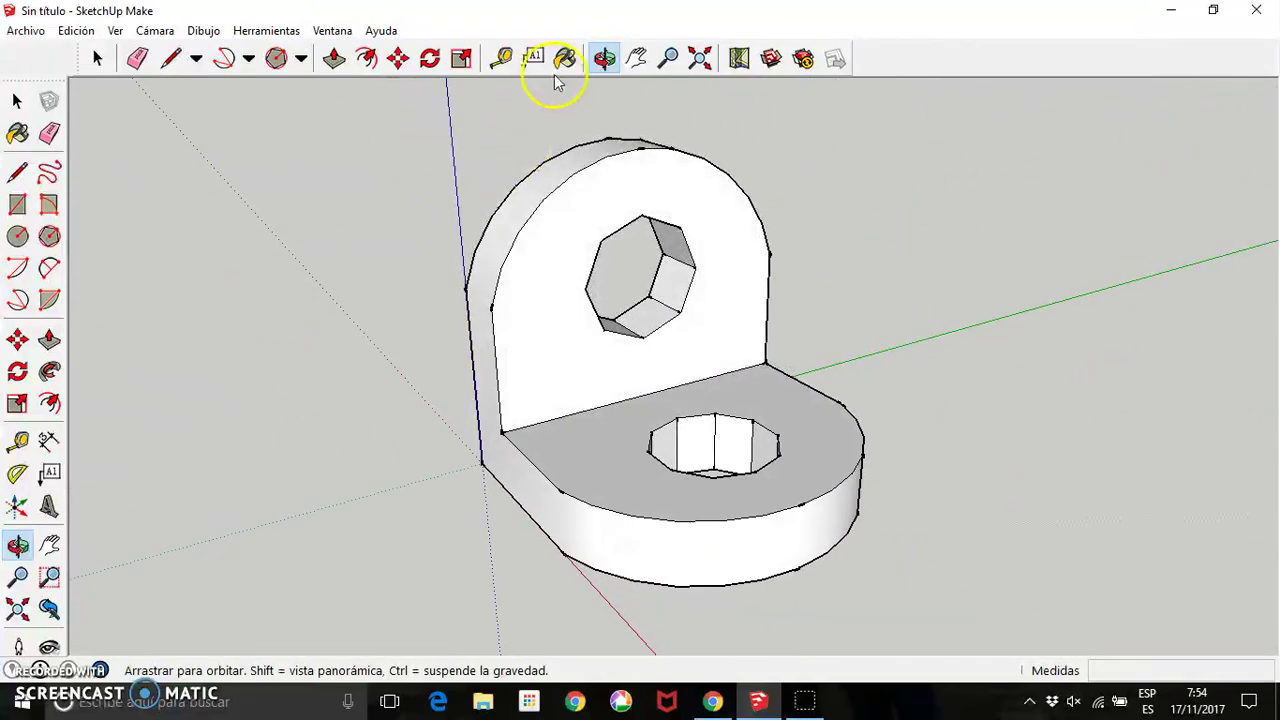
# - Select everything and paint the bracket with the green Color_G13 material
pyautogui.moveTo(380, 117); pyautogui.dragTo(1053, 643)
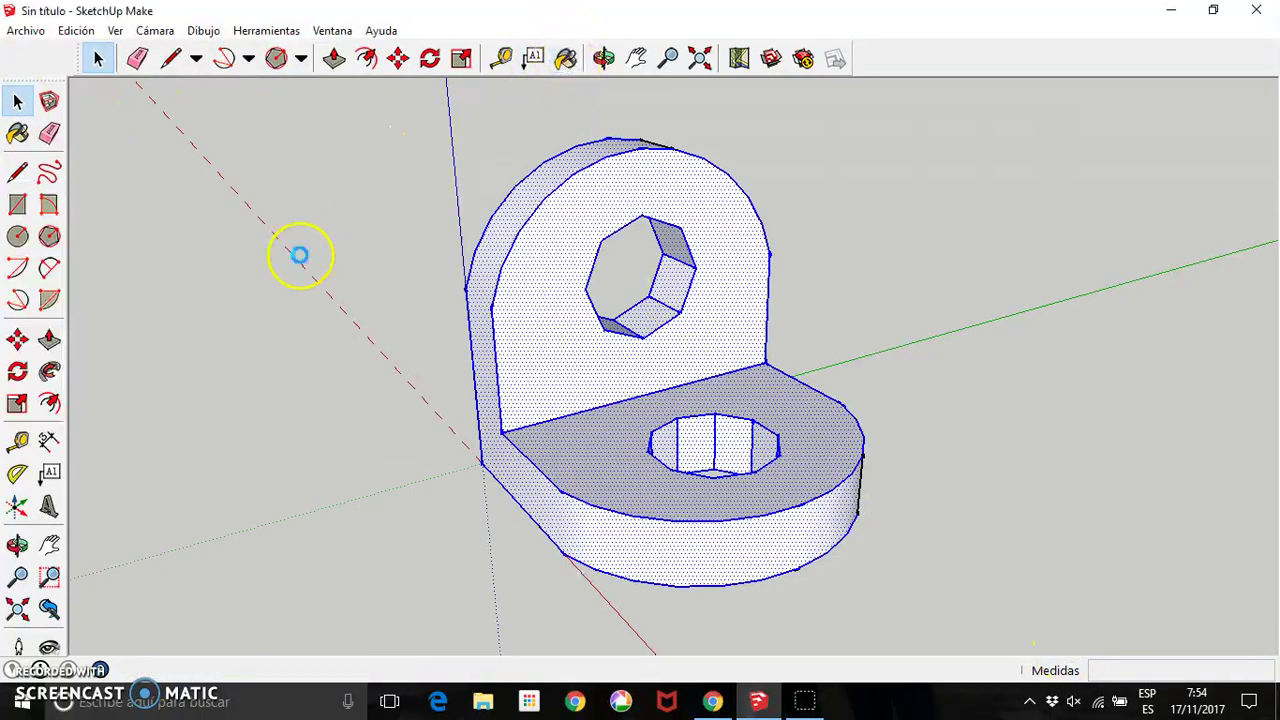
pyautogui.press('b')
pyautogui.moveTo(322, 320); pyautogui.dragTo(336, 400)
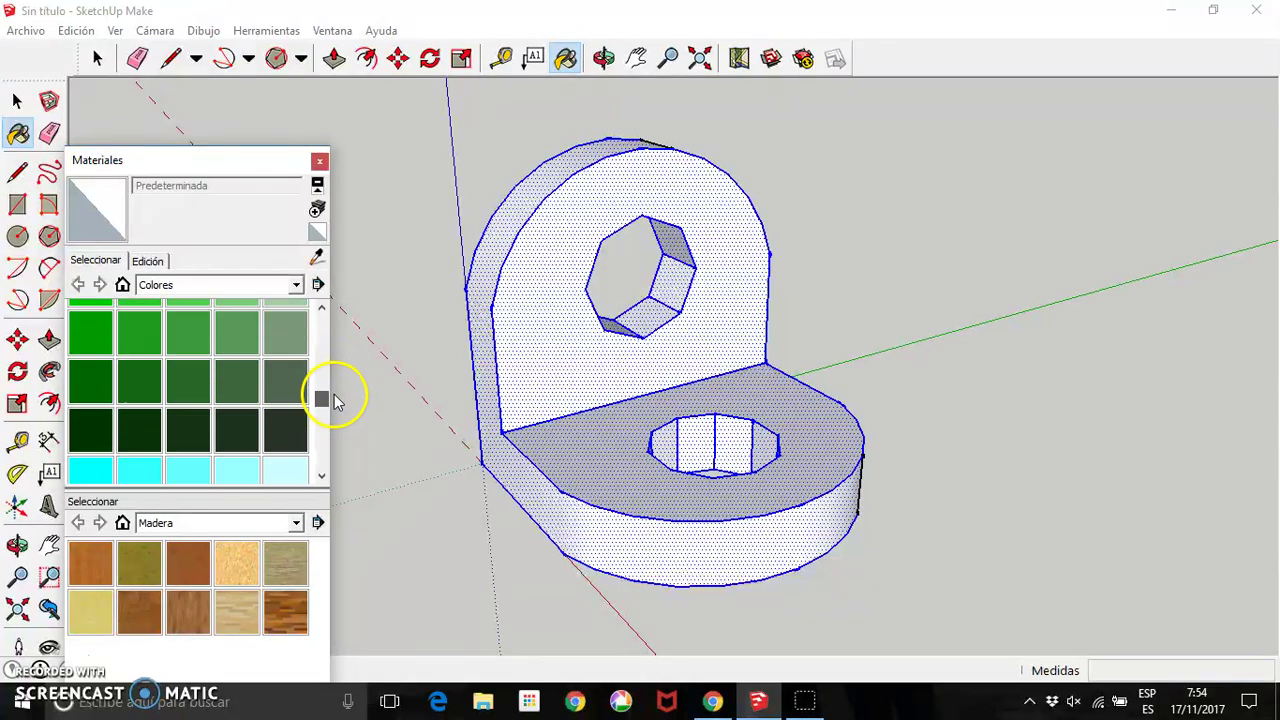
pyautogui.scroll(1, 290, 405)
pyautogui.click(200, 381)
pyautogui.click(529, 331)
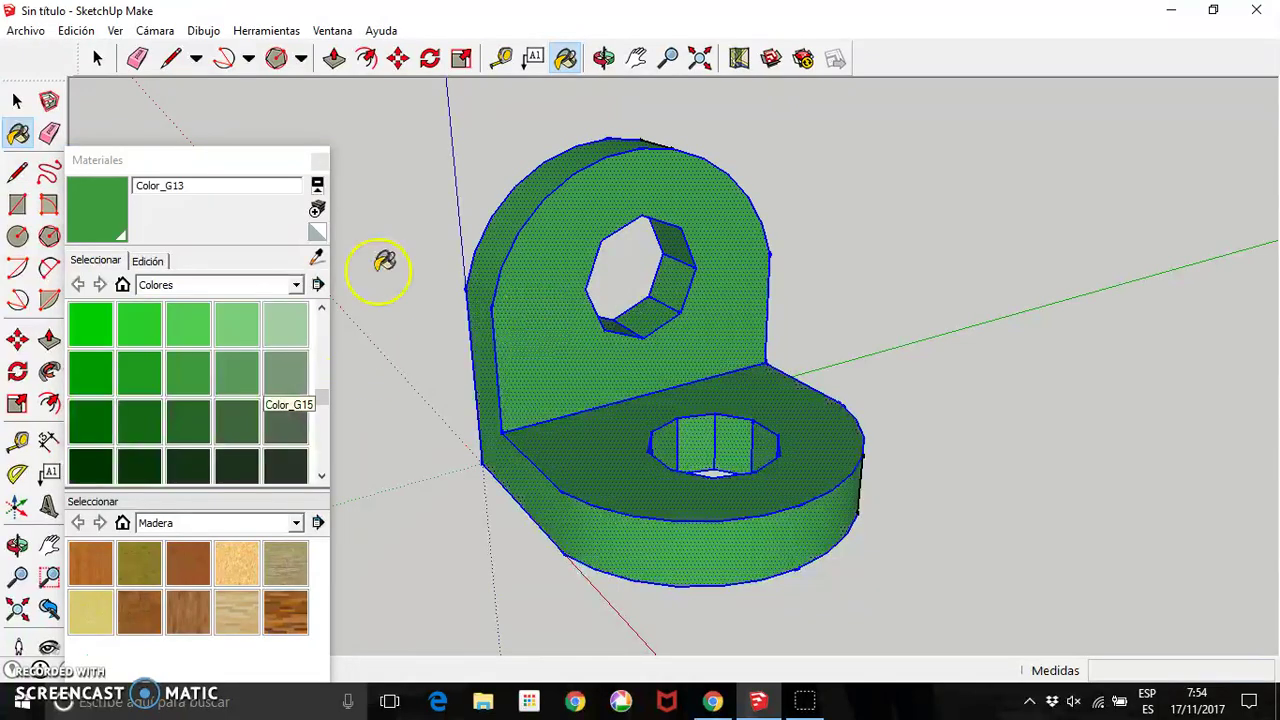
pyautogui.click(318, 163)
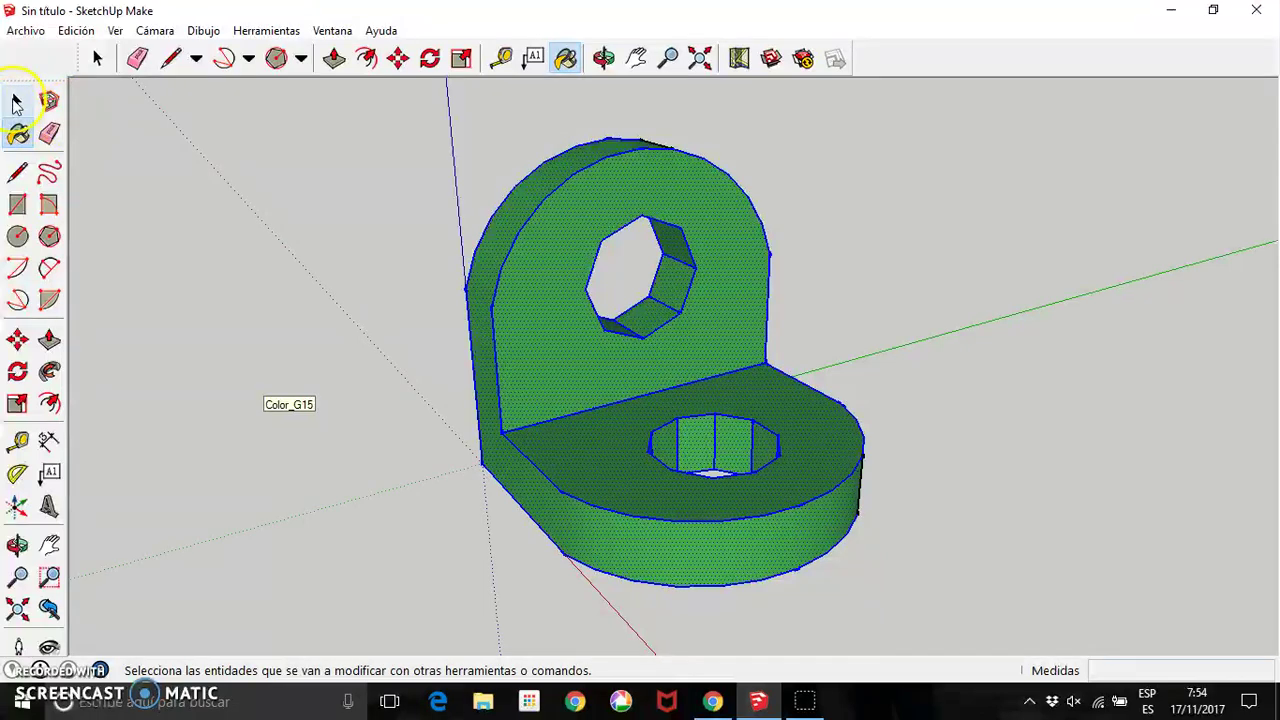
pyautogui.click(317, 235)
pyautogui.click(115, 30)
pyautogui.moveTo(166, 278)
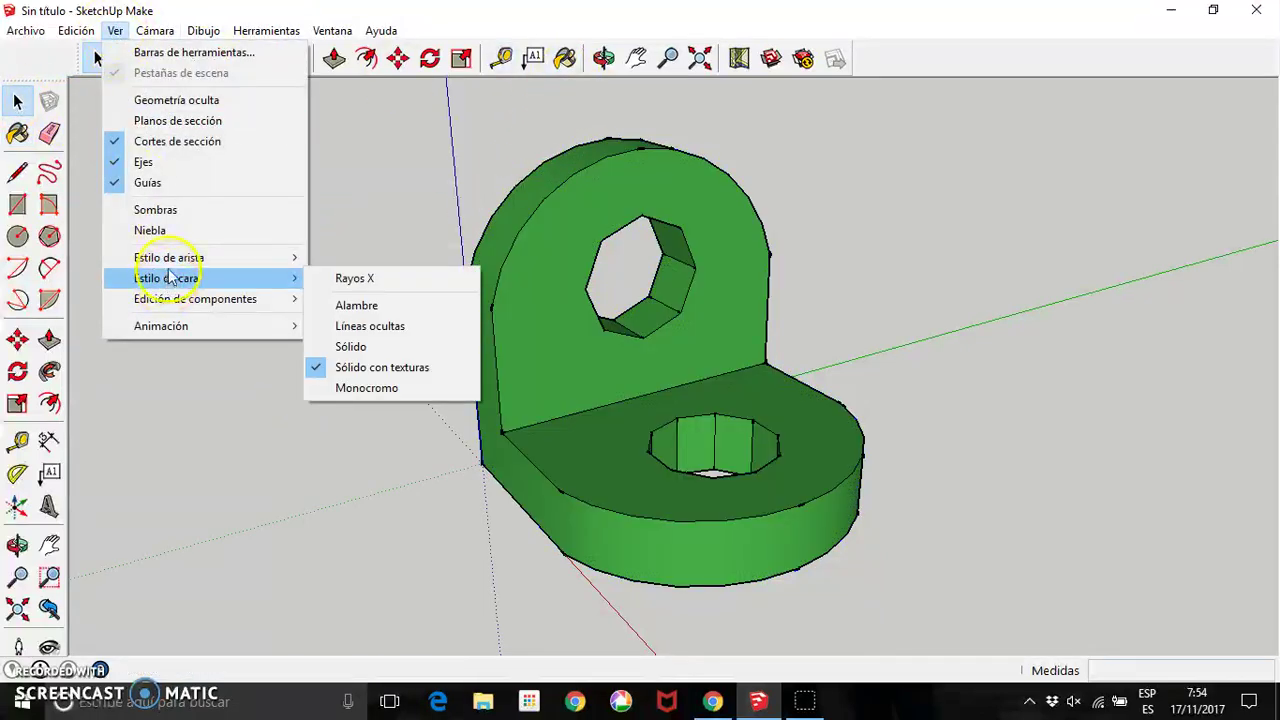
# - Untick Edges and Profiles in the edge style and orbit the green bracket to a side view
pyautogui.click(320, 258)
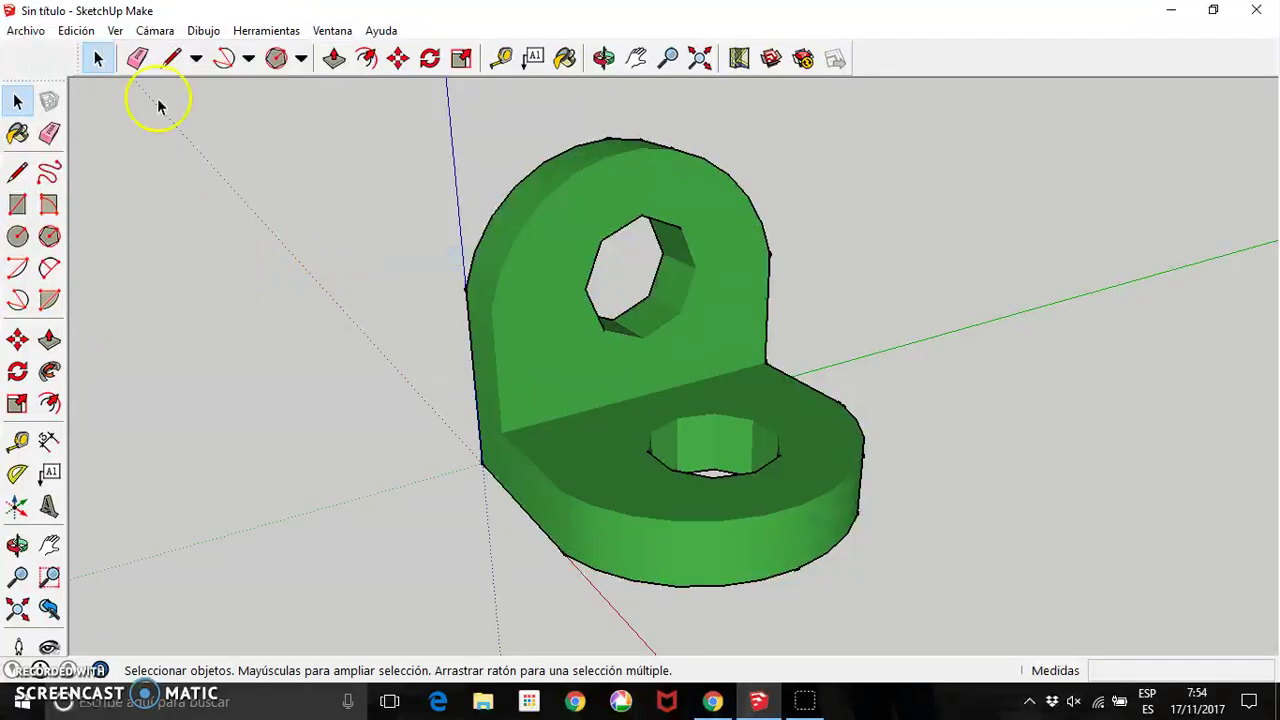
pyautogui.click(120, 36)
pyautogui.moveTo(169, 258)
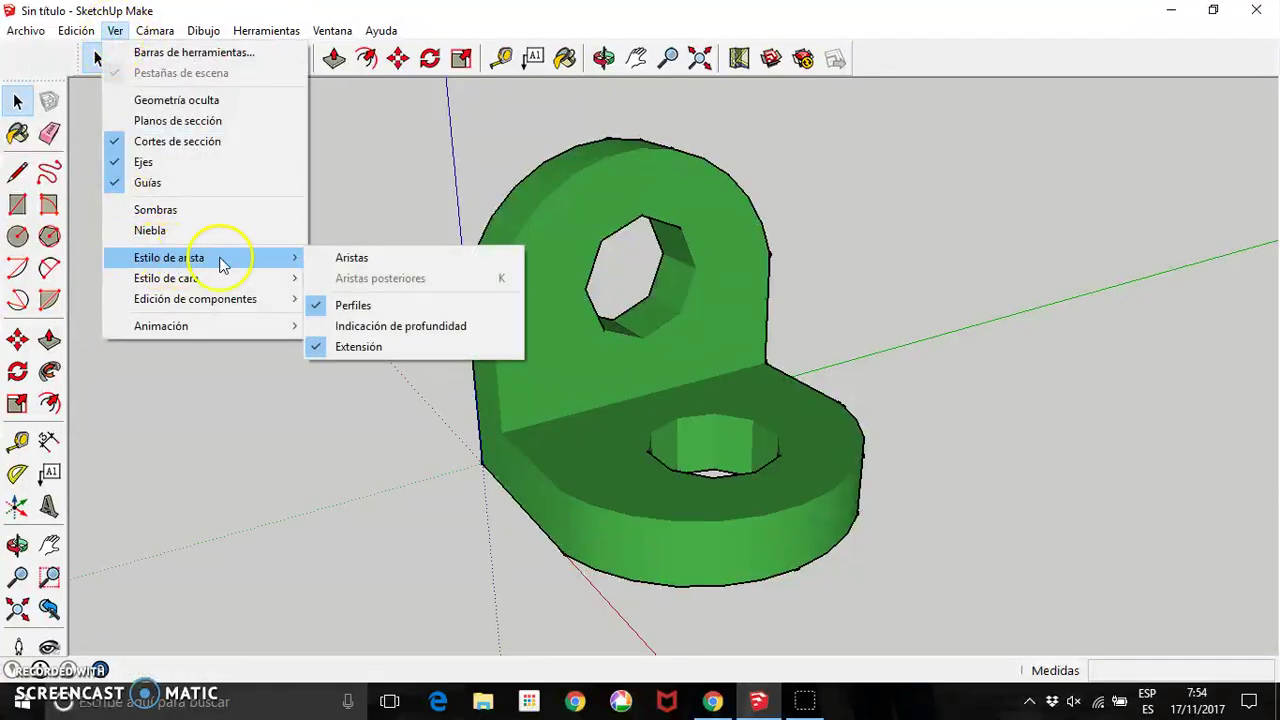
pyautogui.click(338, 305)
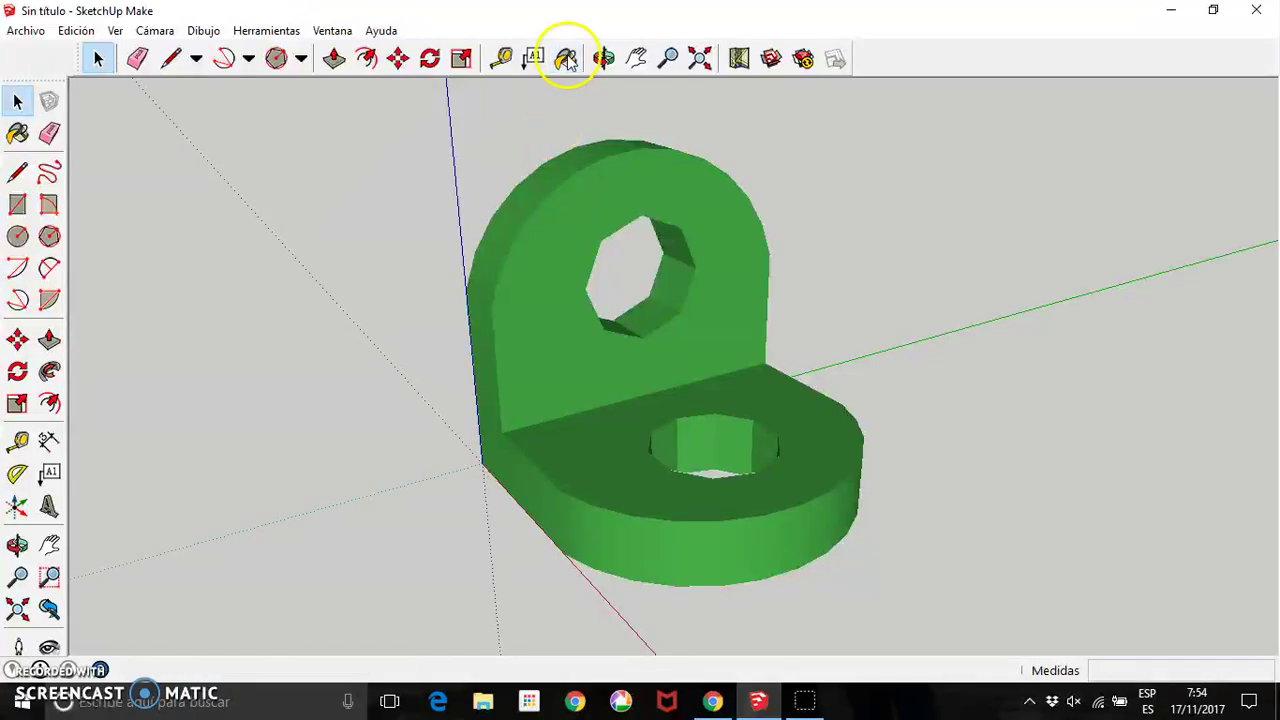
pyautogui.press('b')
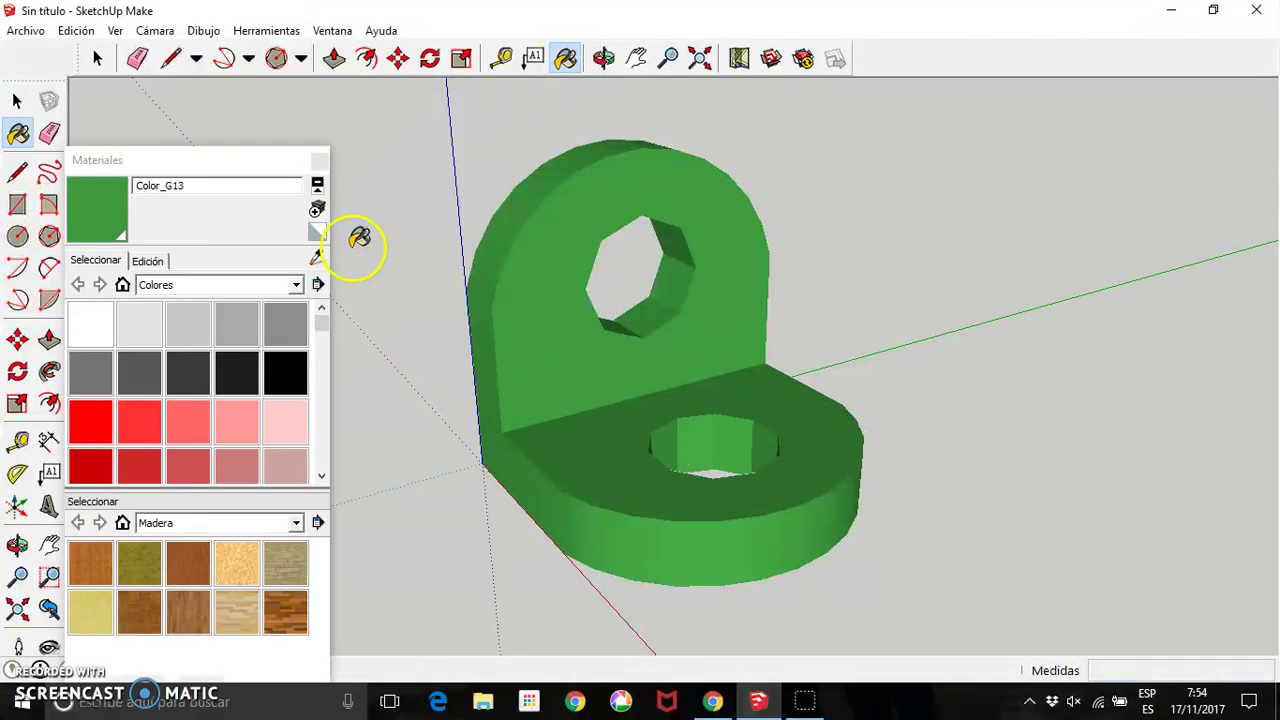
pyautogui.click(319, 161)
pyautogui.click(605, 60)
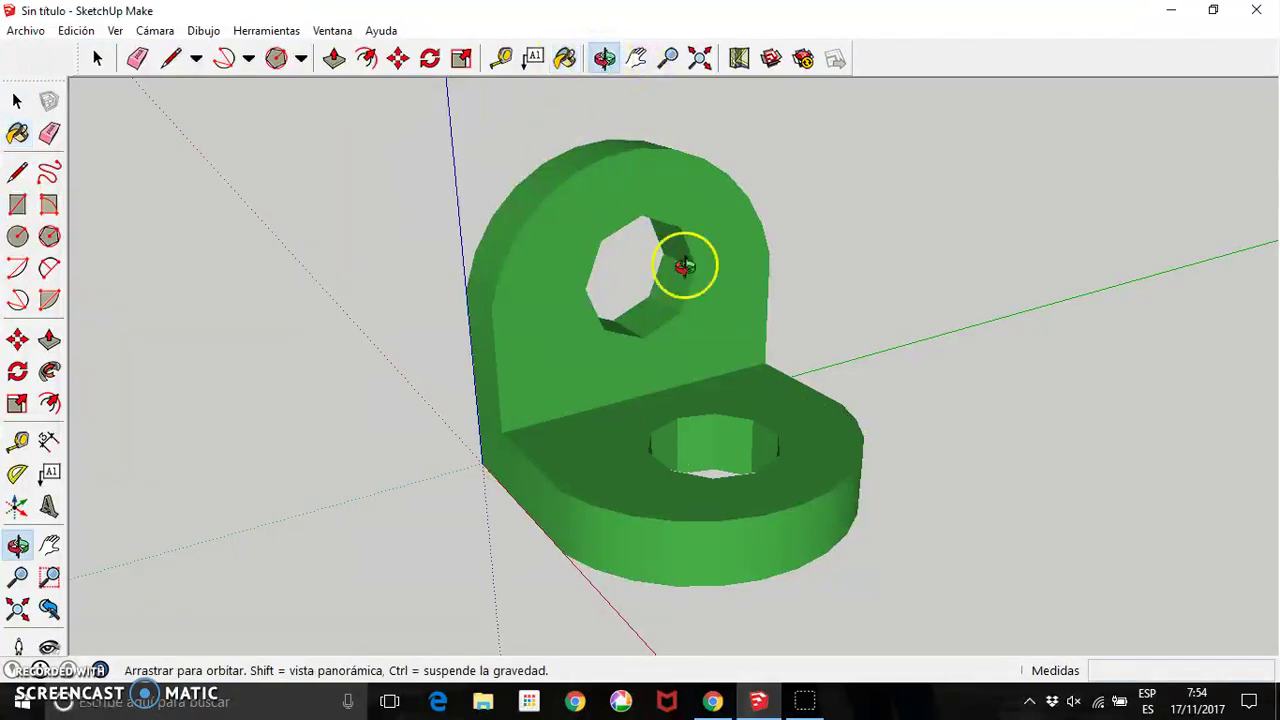